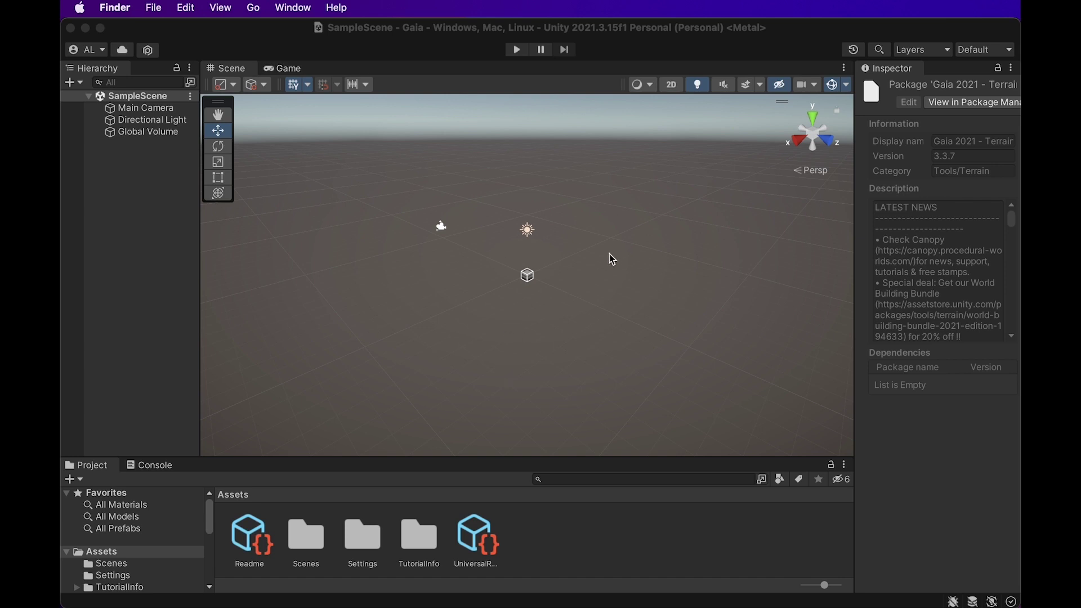
Step: Bring the Unity editor forward and tilt the Scene view up toward the sky
click(550, 314)
right_drag(550, 314, 580, 297)
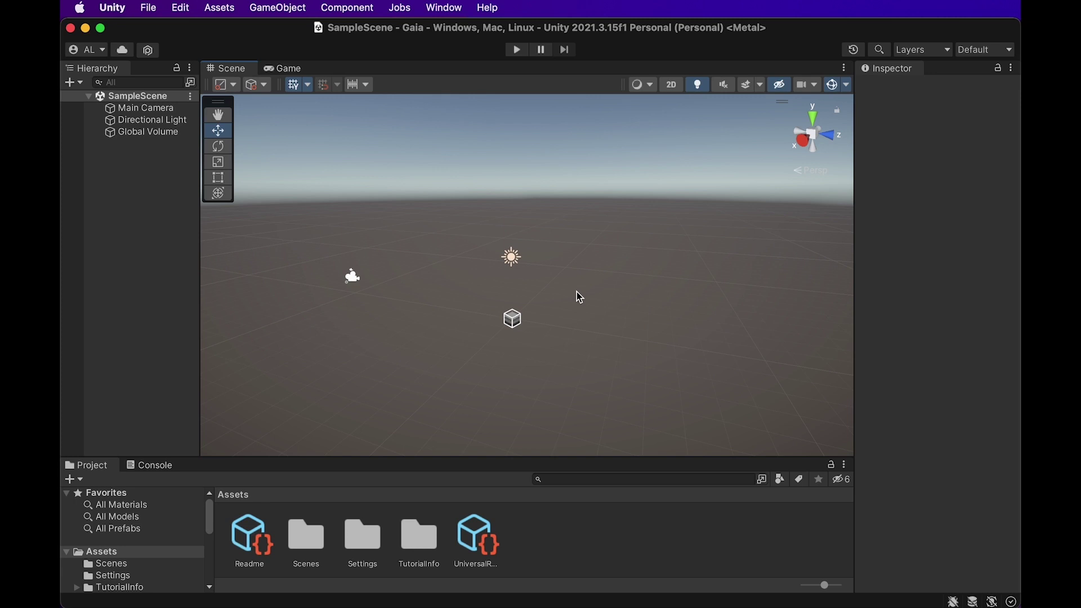
Step: Open the Package Manager from the Window menu and move it up and to the left
click(448, 9)
mouse_move(481, 239)
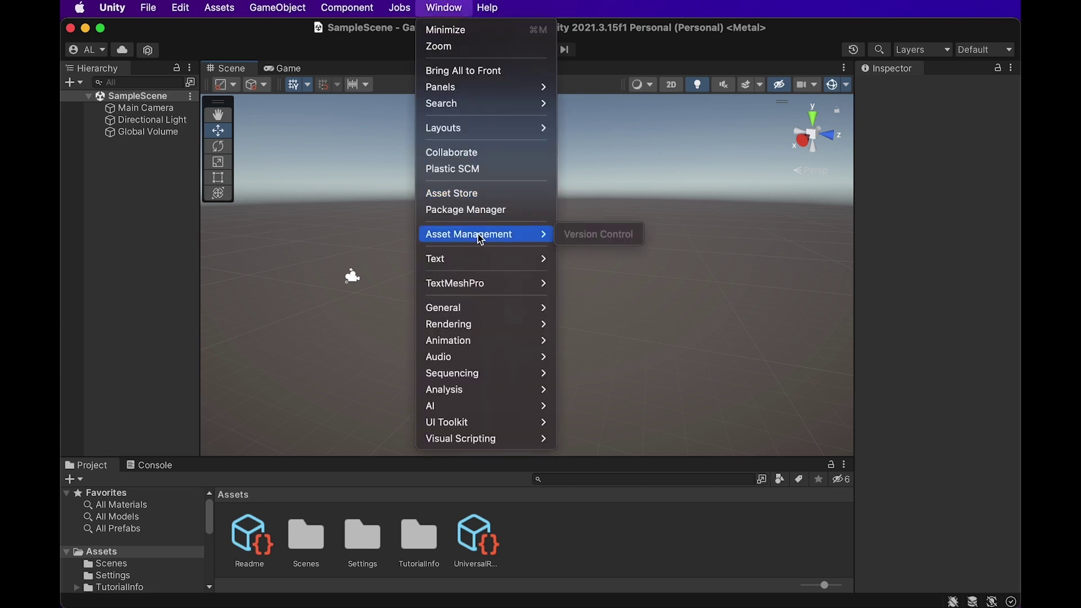
click(475, 210)
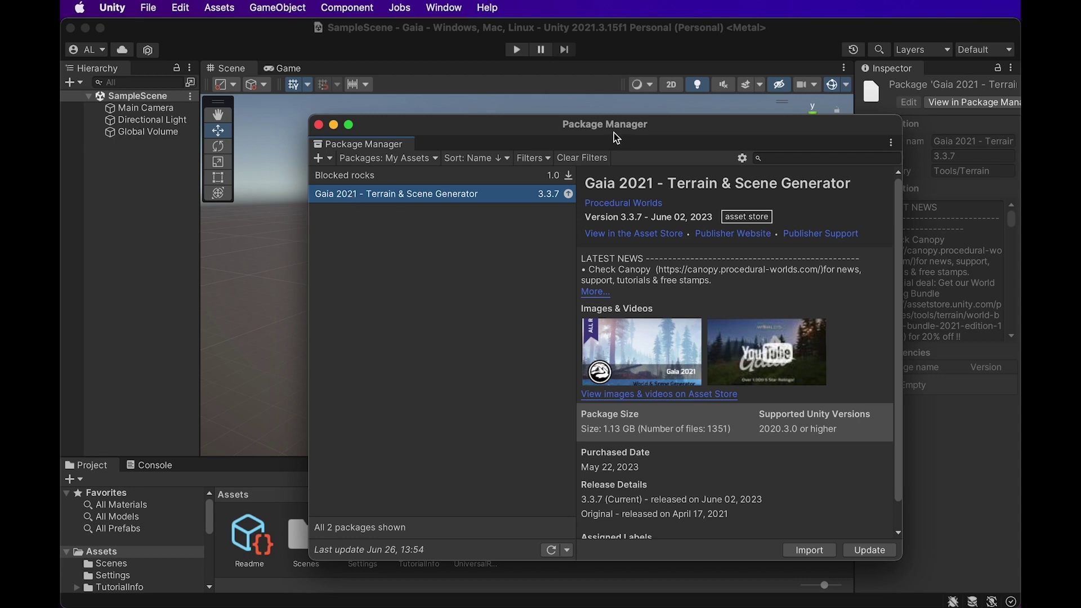
drag(618, 135, 548, 105)
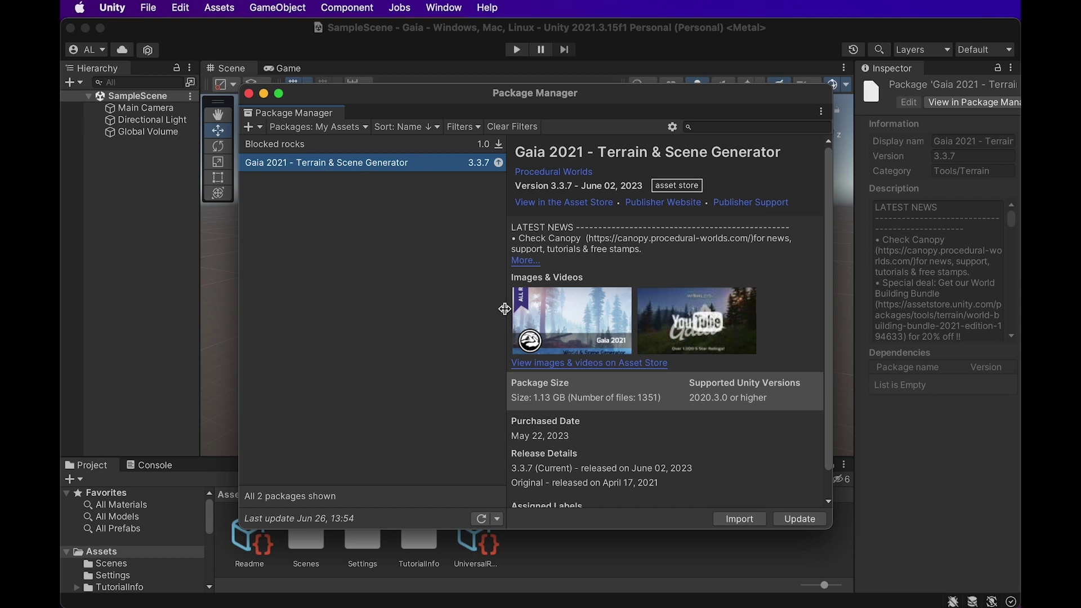
Step: Import all Gaia 2021 package files, then close the Package Manager
click(742, 522)
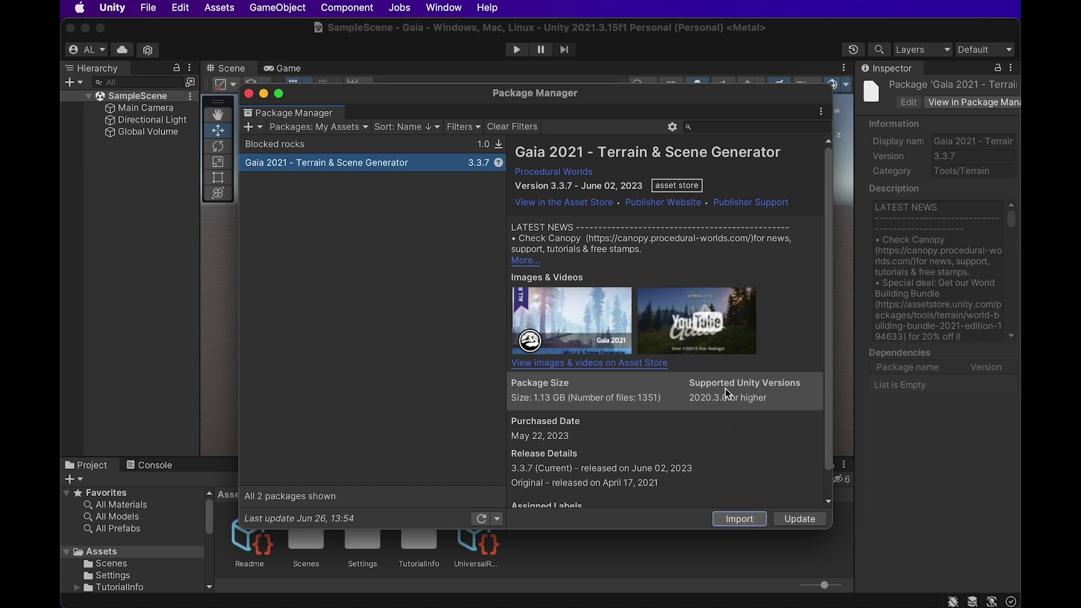
drag(696, 282, 553, 126)
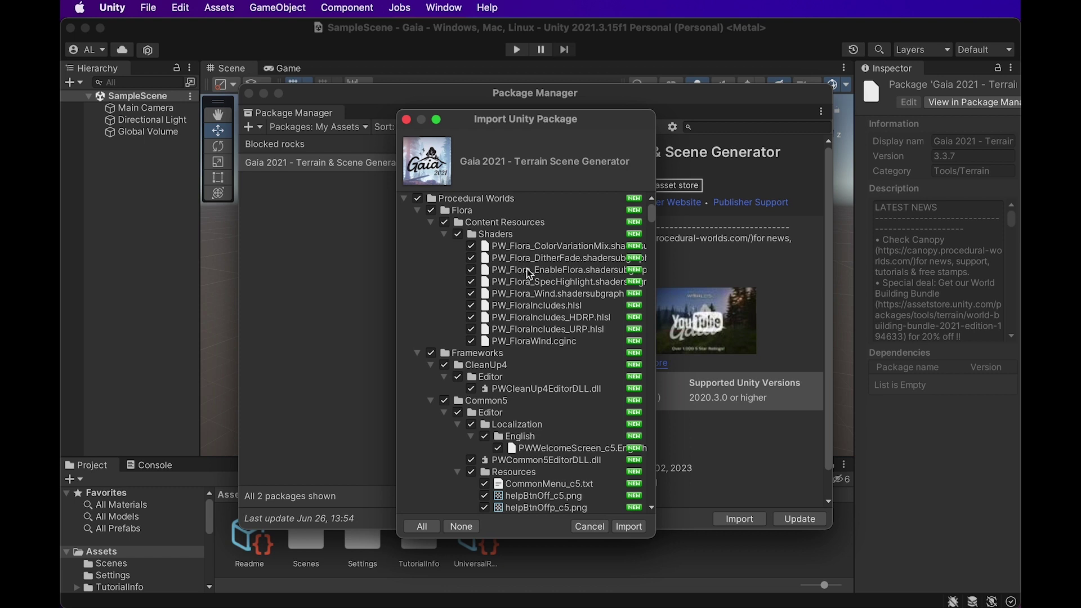
scroll(531, 277, down, 10)
mouse_move(650, 226)
mouse_down()
mouse_move(652, 273)
mouse_move(651, 214)
mouse_up()
click(629, 527)
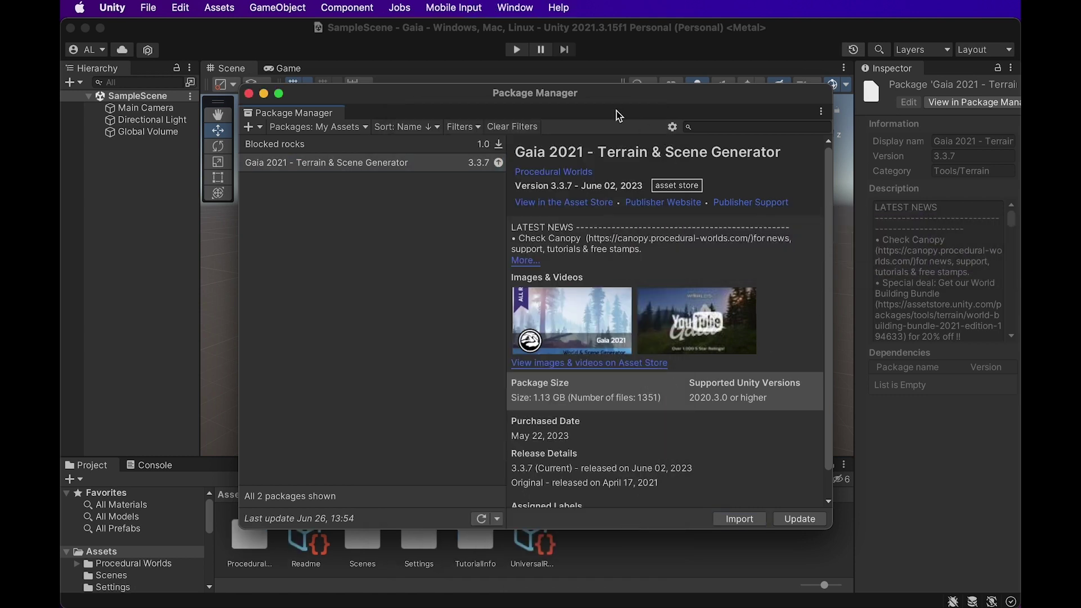
drag(455, 100, 414, 98)
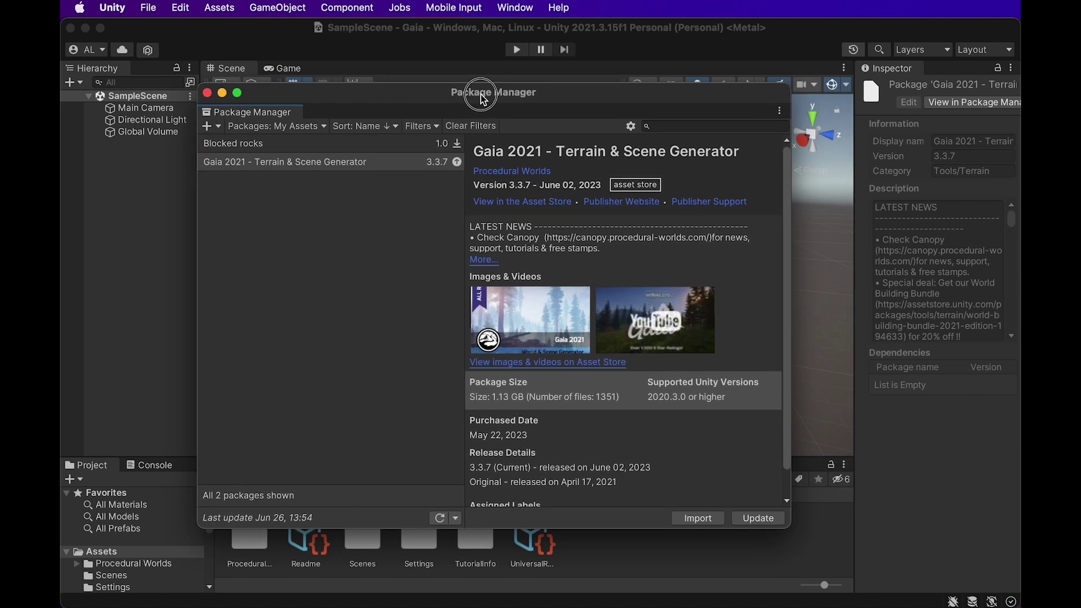
click(207, 94)
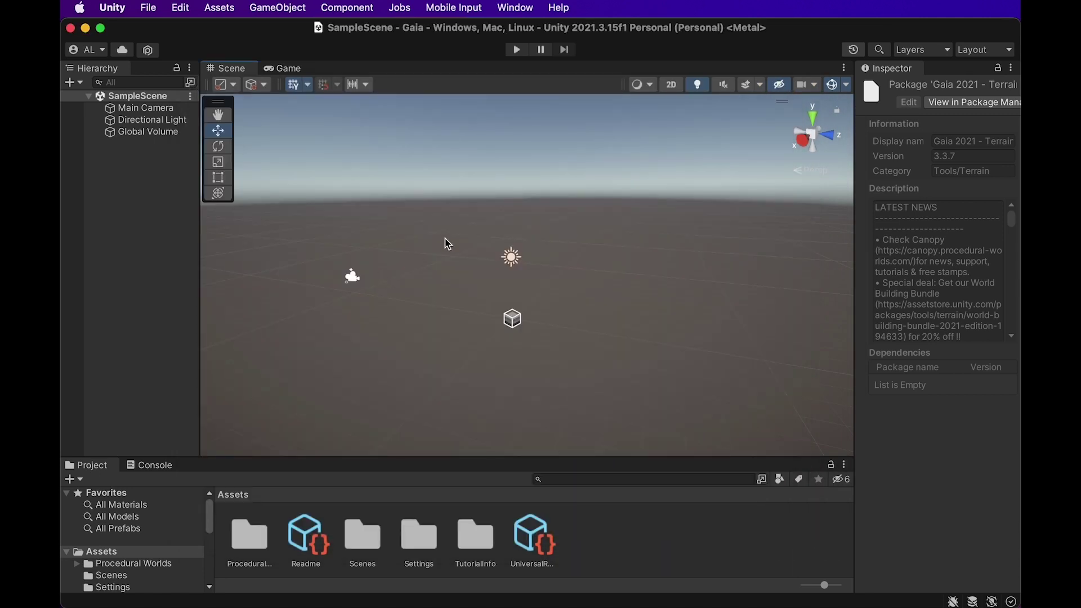
Step: Open Window > Procedural Worlds > Gaia > Show Gaia Manager
click(513, 8)
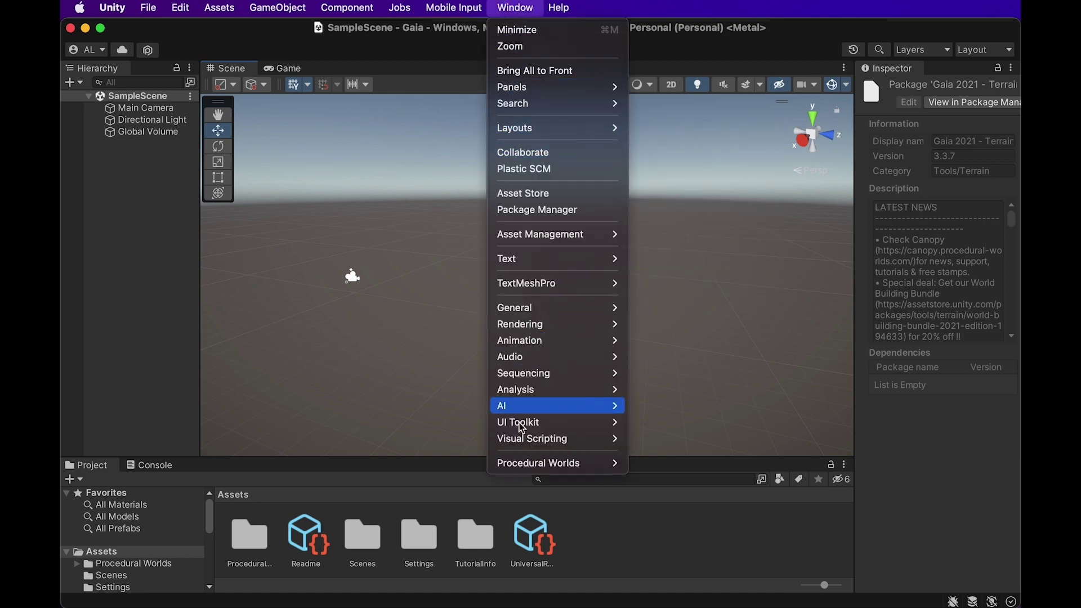
mouse_move(567, 465)
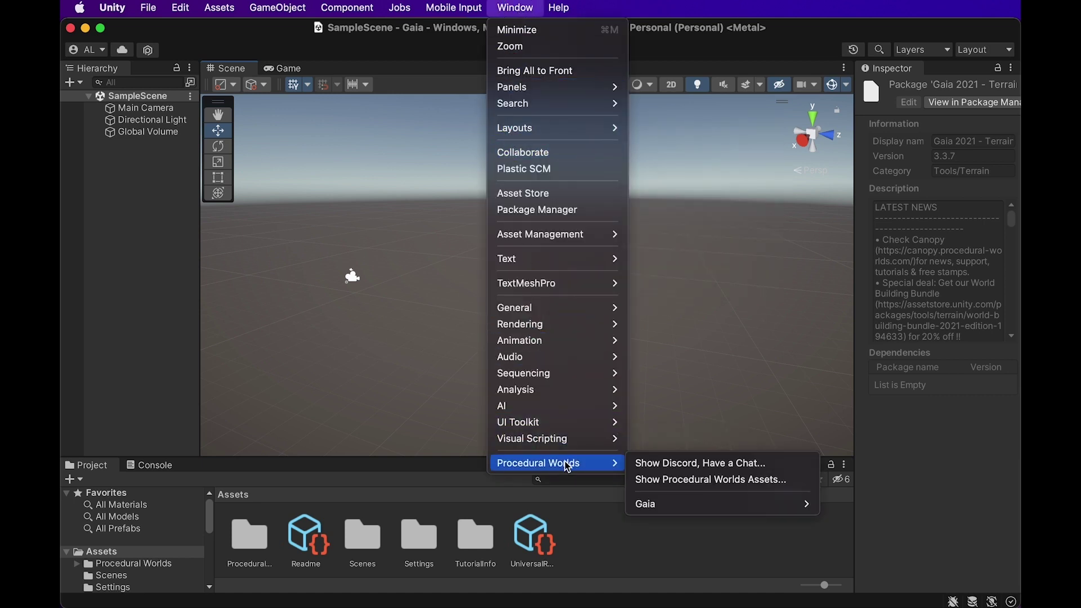
mouse_move(662, 507)
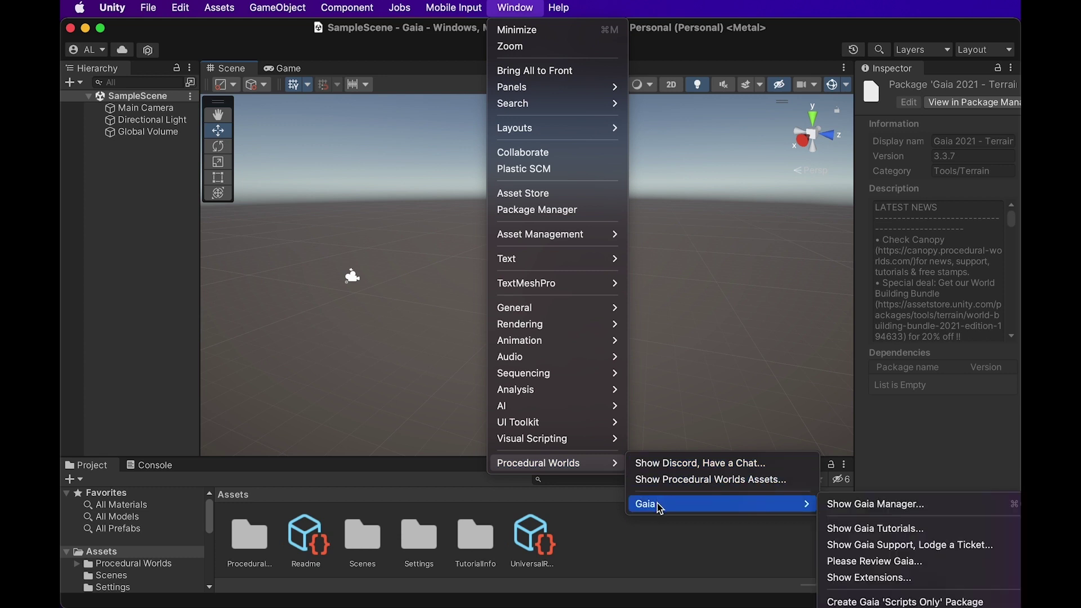
click(857, 507)
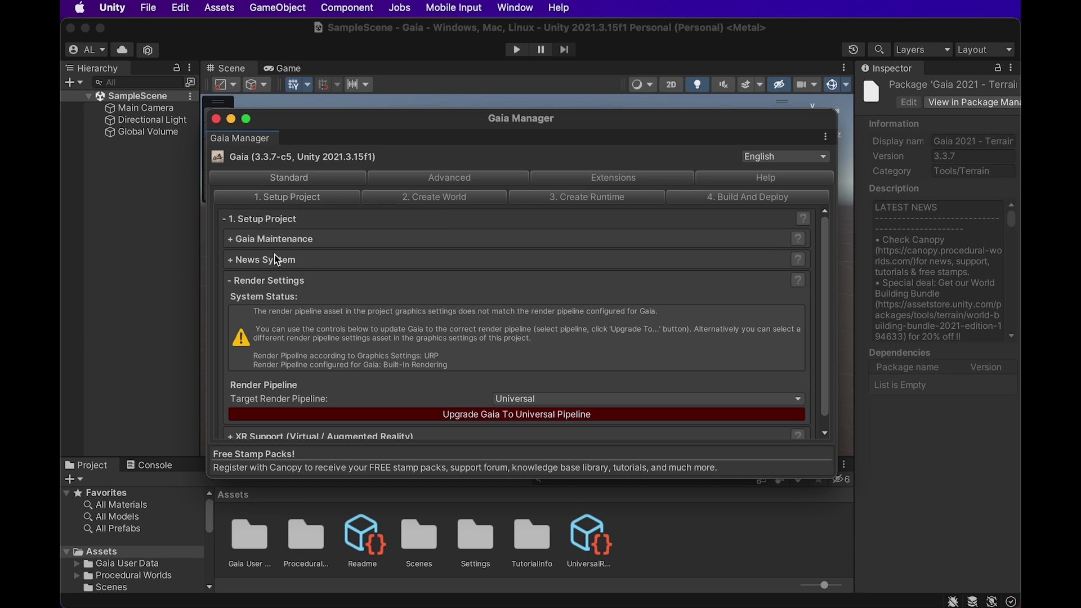
Step: Set Gaia's Target Render Pipeline under Render Settings to BuiltIn
click(282, 242)
click(282, 241)
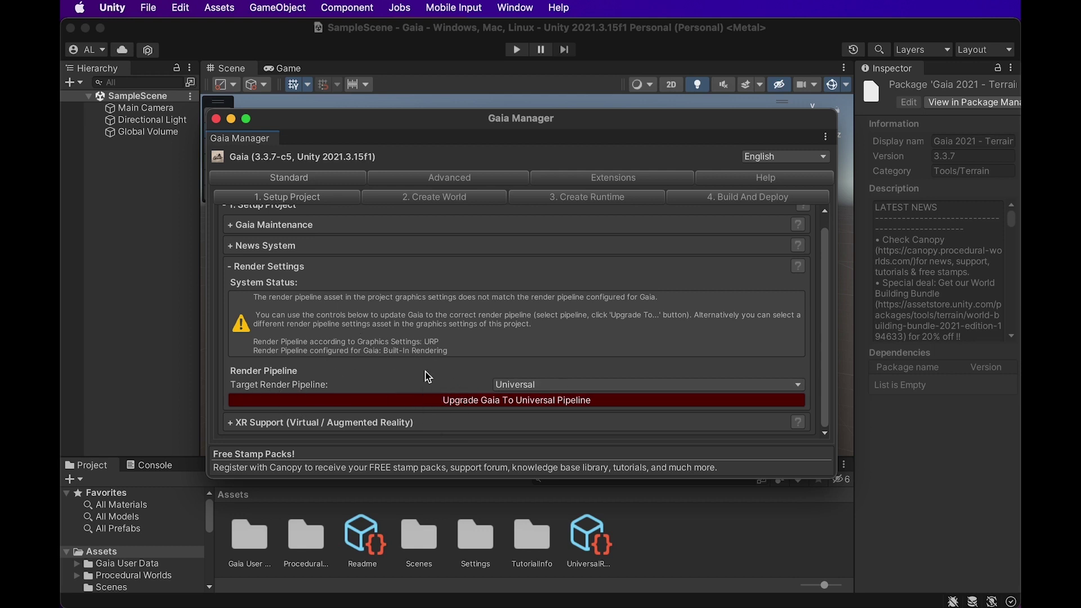
click(510, 385)
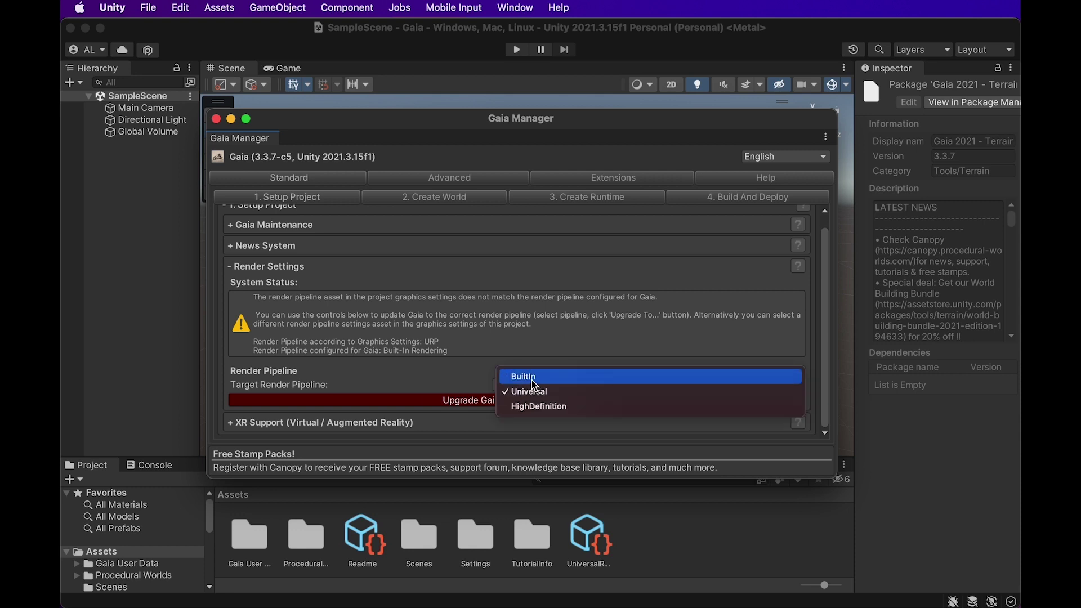
click(533, 385)
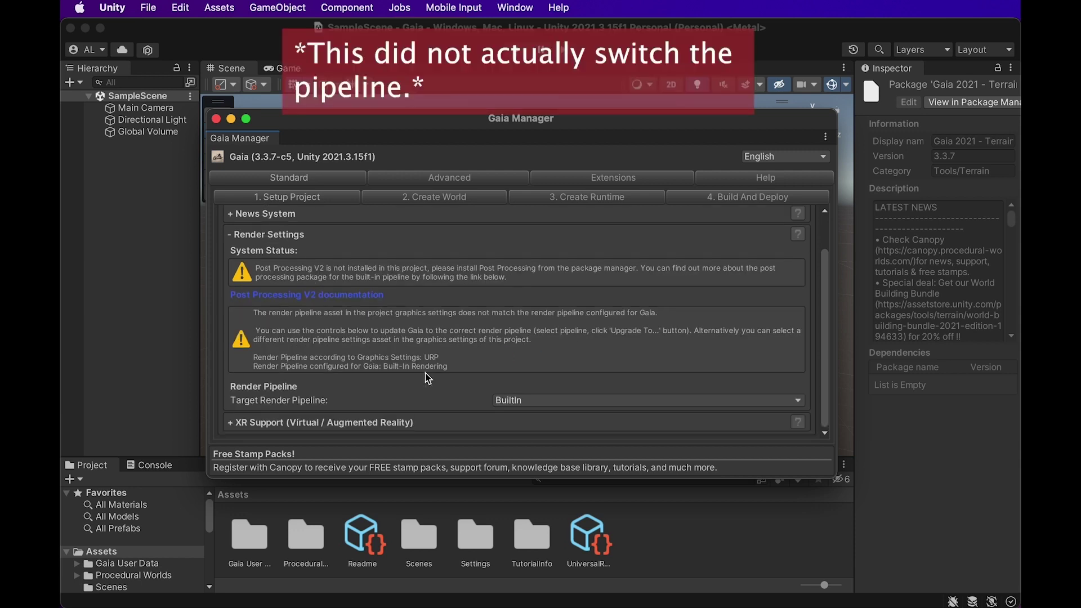
scroll(425, 373, up, 3)
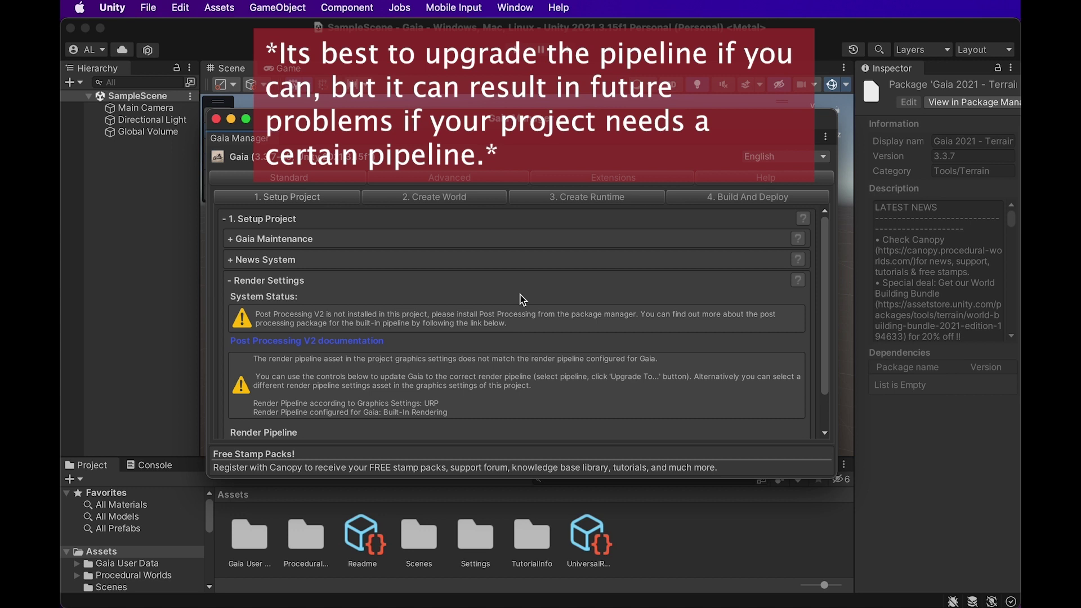
scroll(319, 374, down, 2)
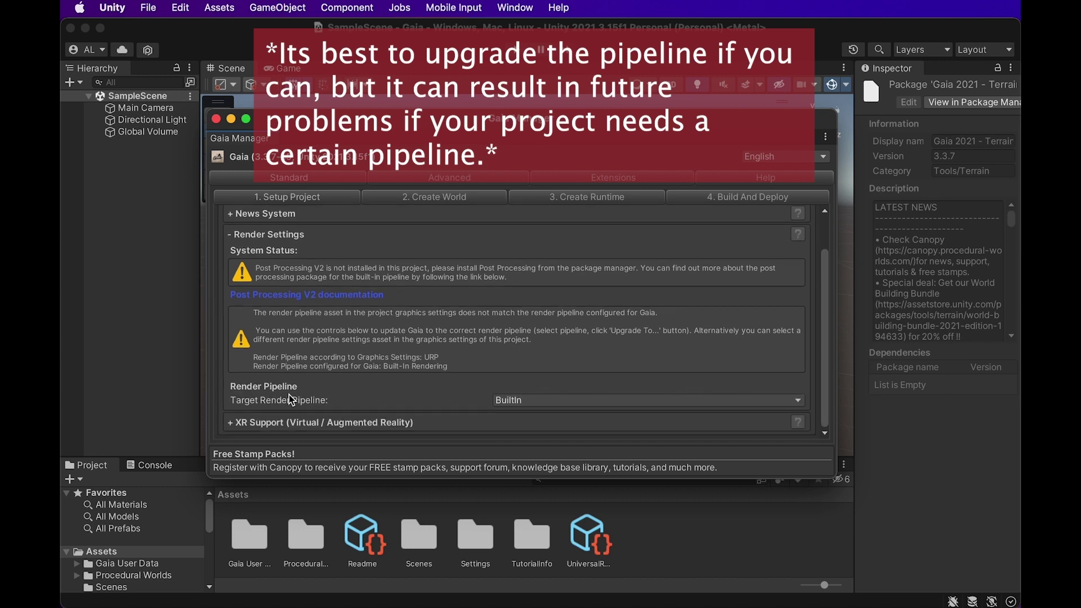
scroll(315, 366, up, 2)
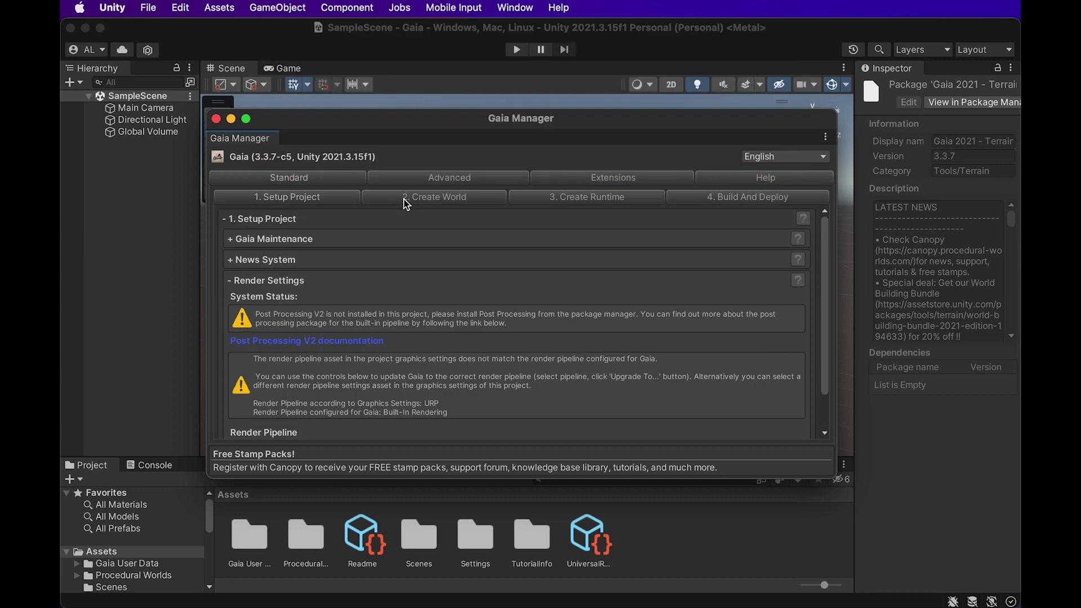
Step: On the Create World page, keep Medium world size, Desktop platform and Gaia Pro Sample biome
click(434, 197)
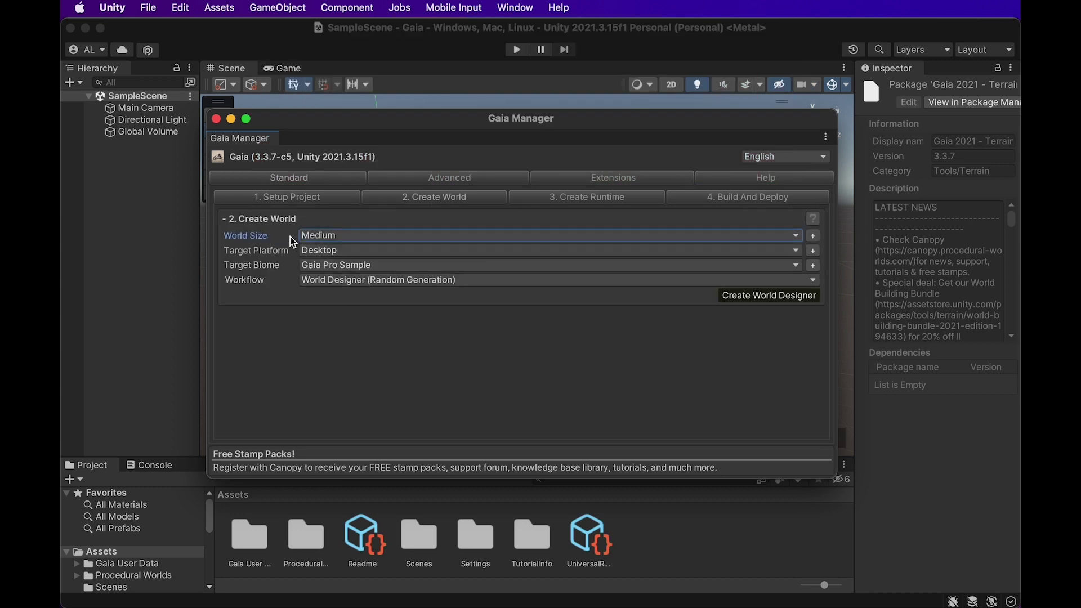
click(310, 237)
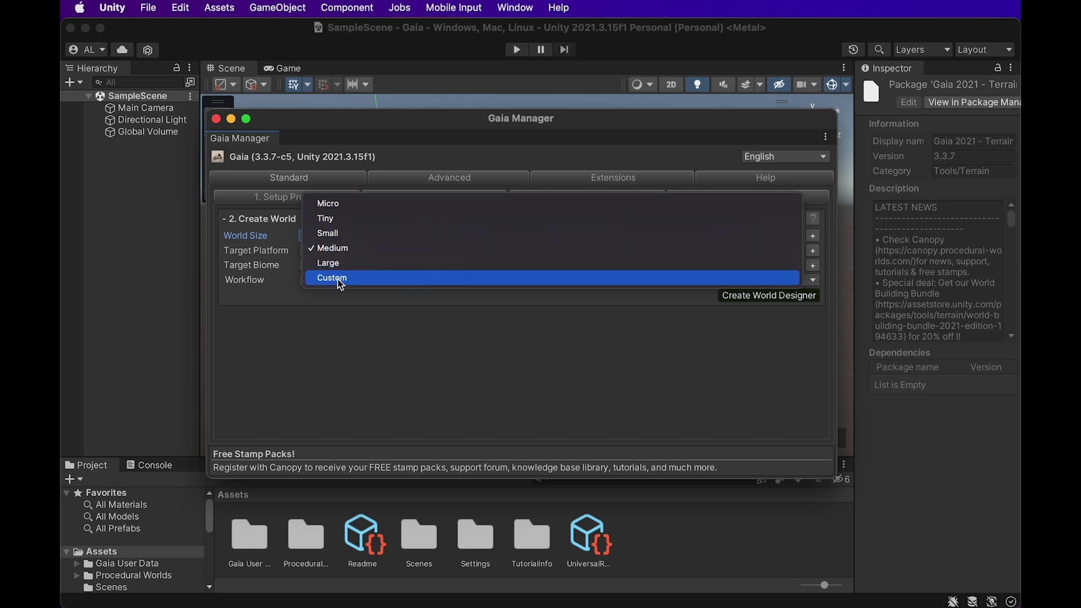
click(339, 255)
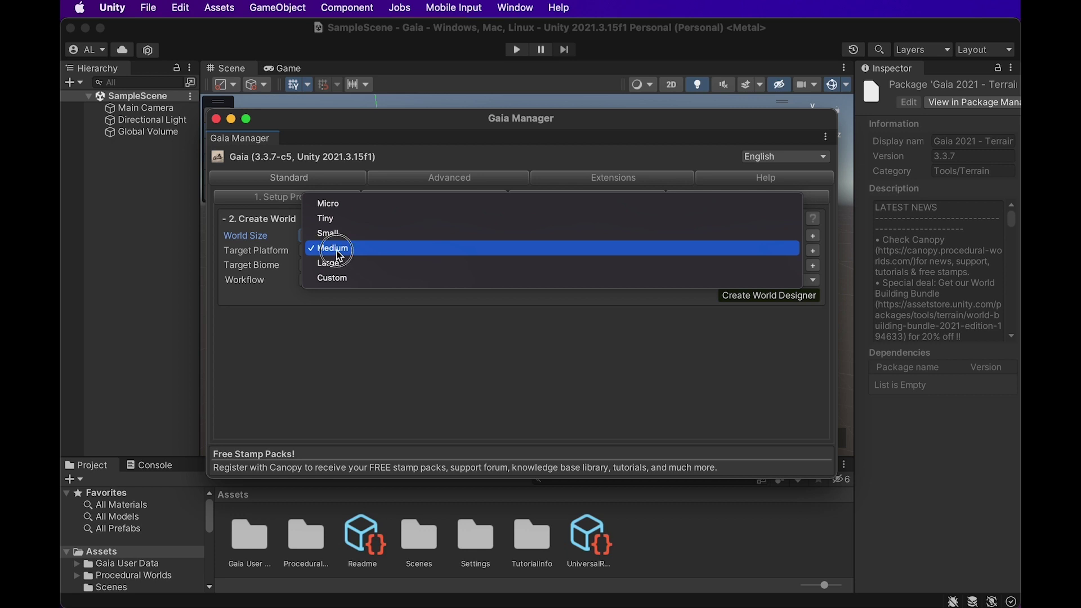
drag(519, 116, 527, 112)
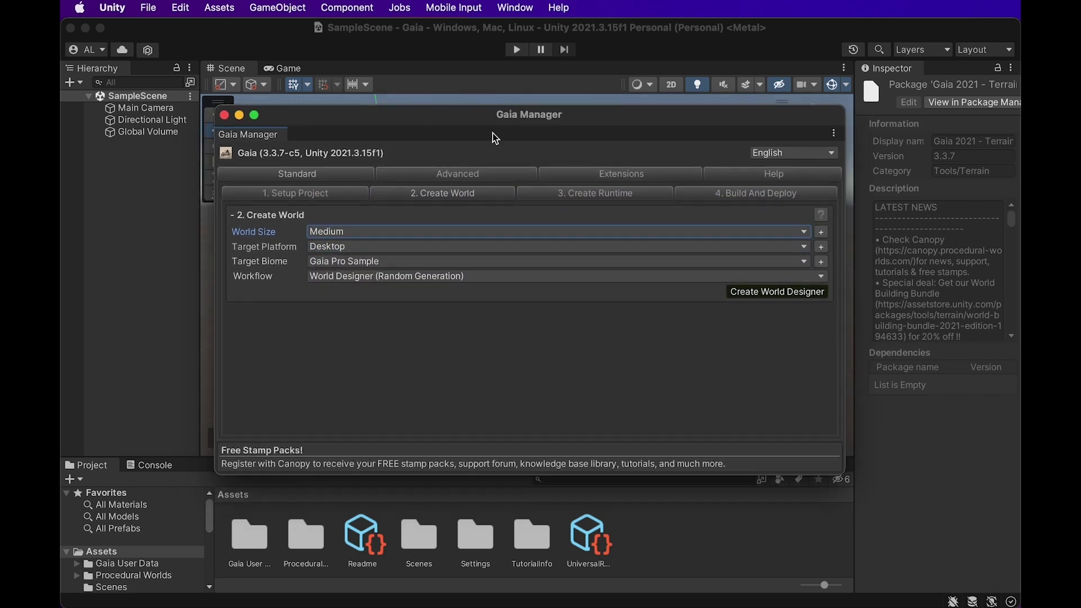
click(353, 249)
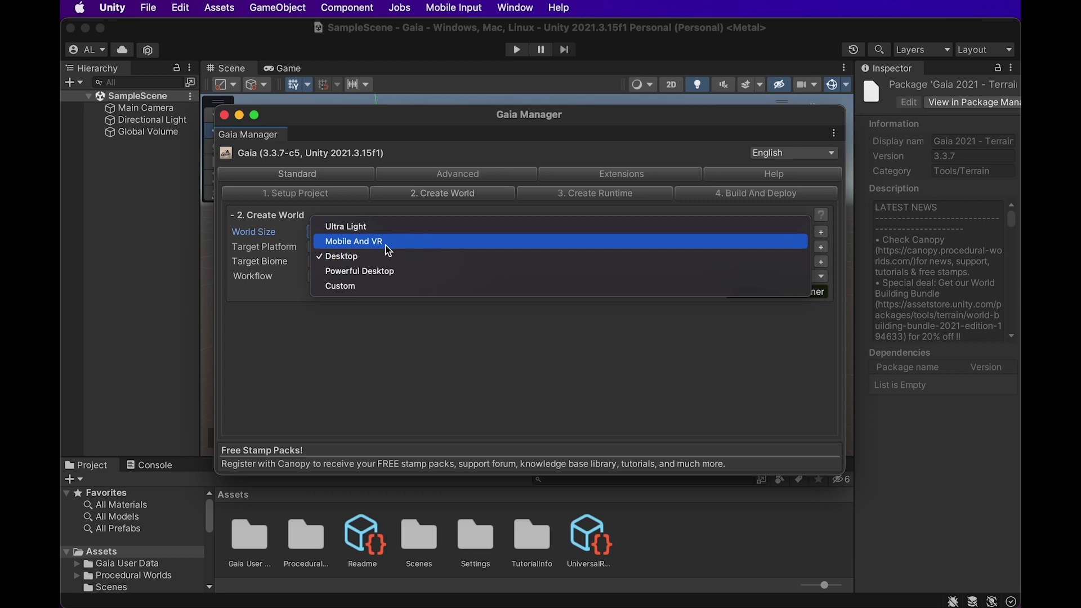
click(352, 258)
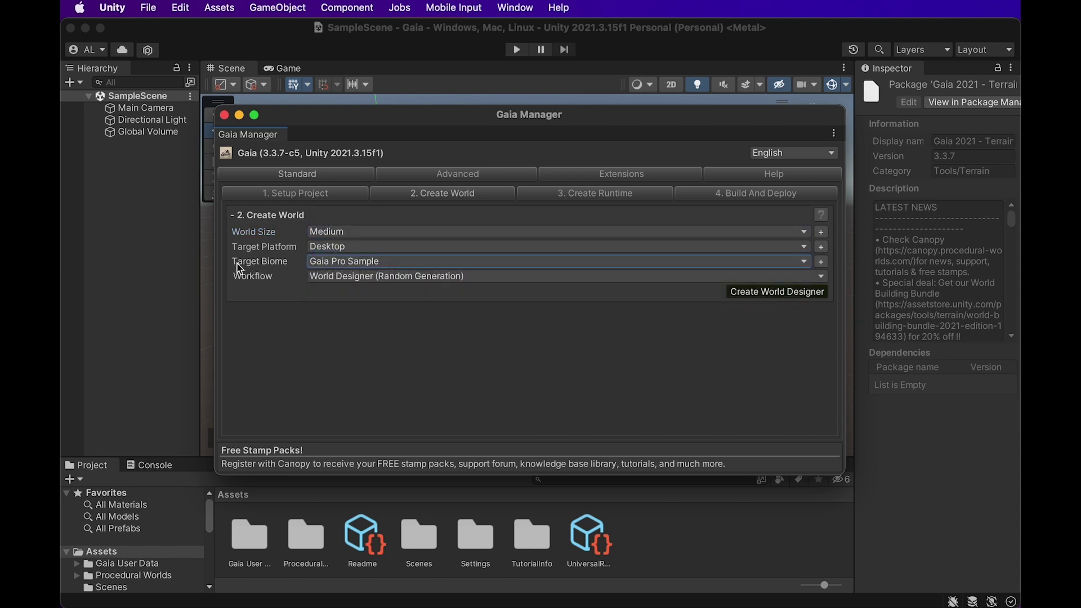
click(324, 261)
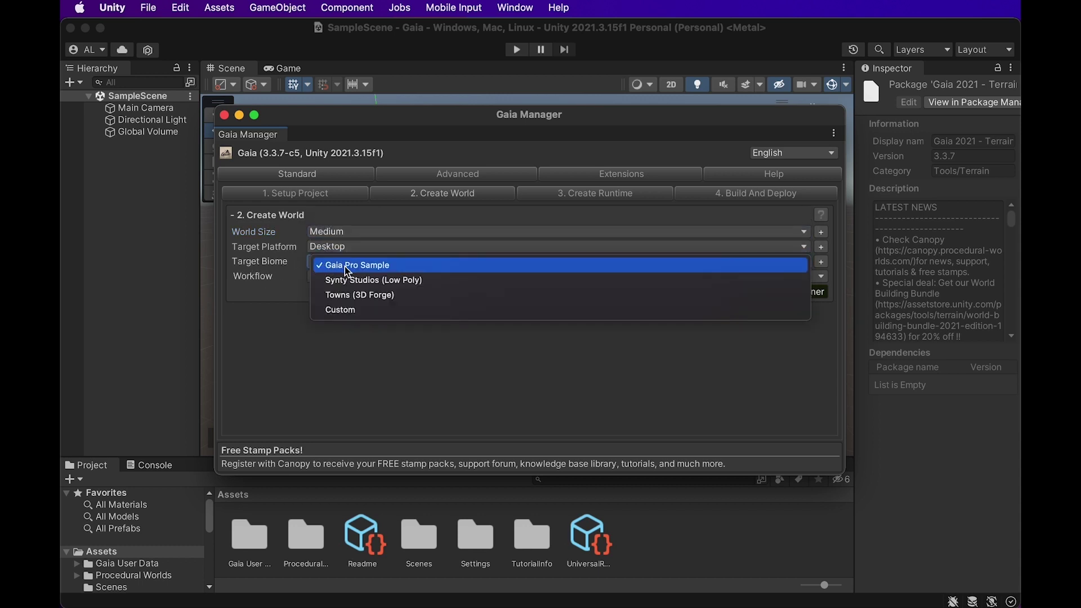
click(384, 268)
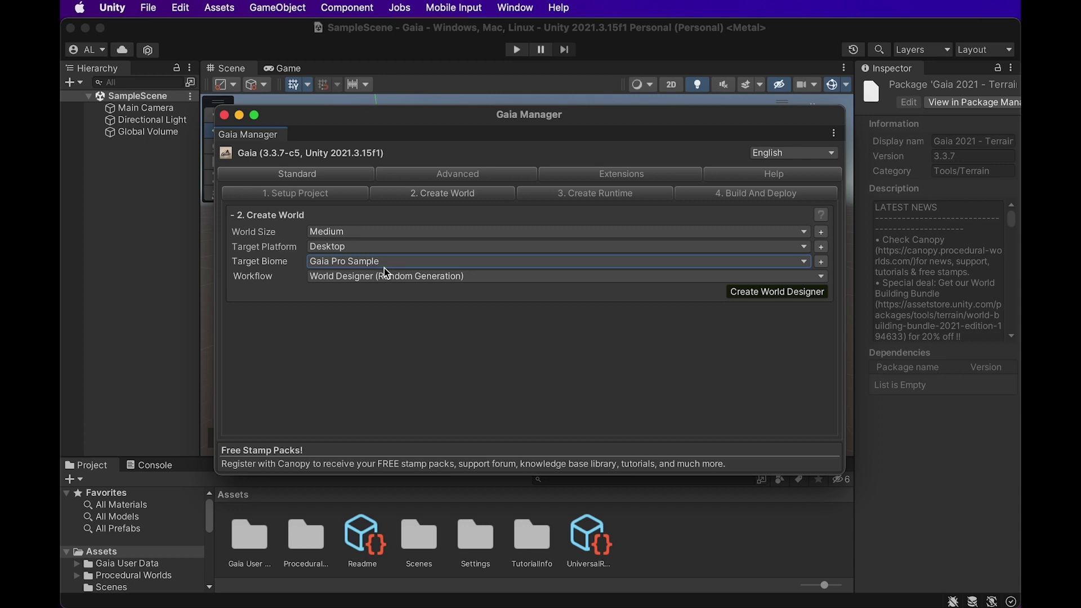
click(383, 266)
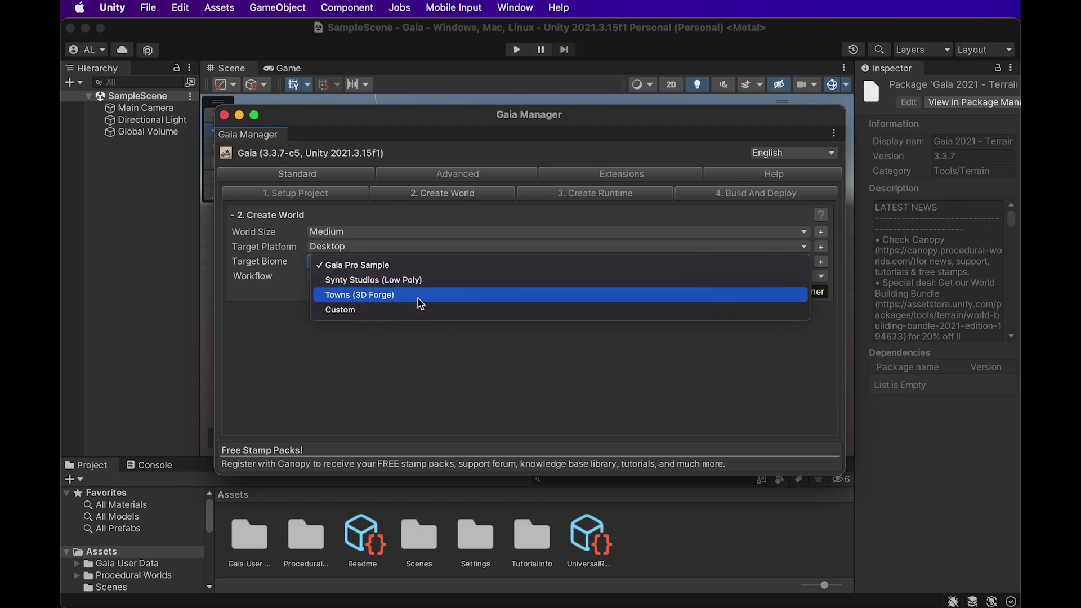
Step: Set the target biome to Custom and the workflow to Manual with Stamper
click(367, 311)
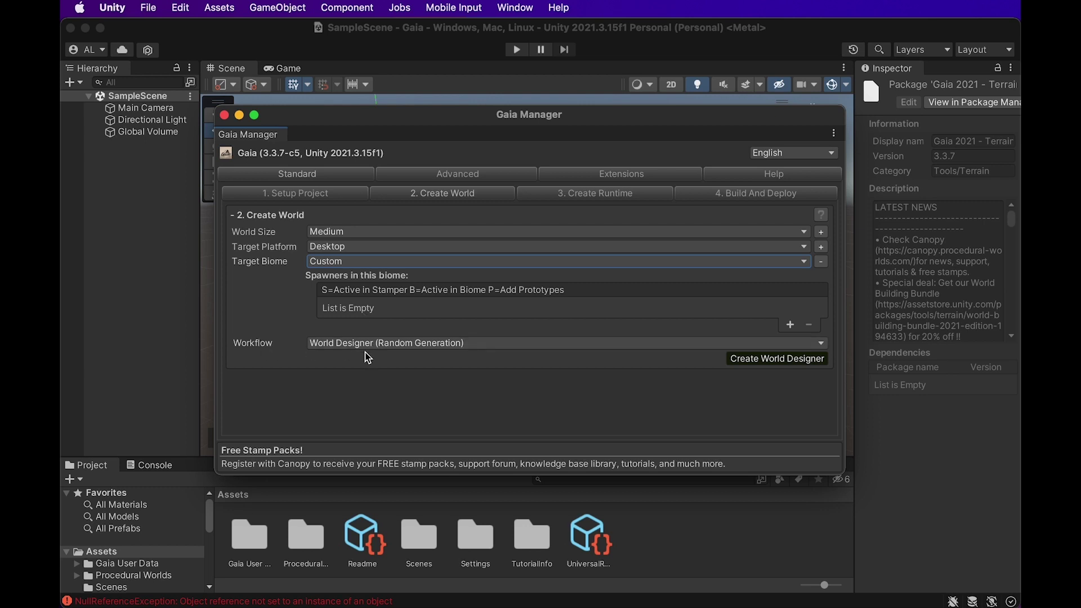
click(381, 344)
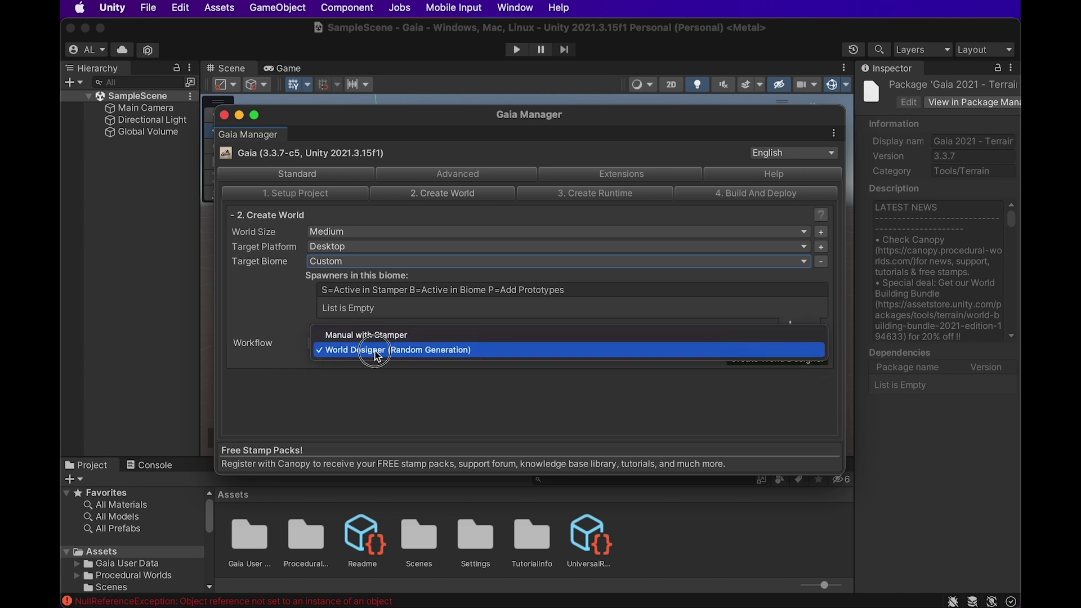
click(369, 351)
click(366, 345)
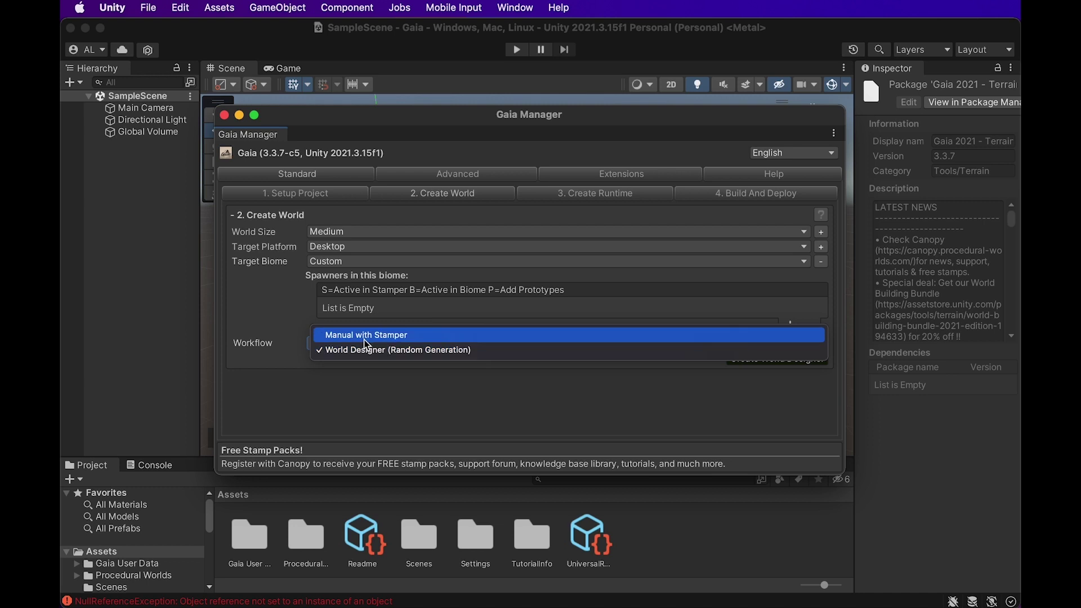
click(366, 336)
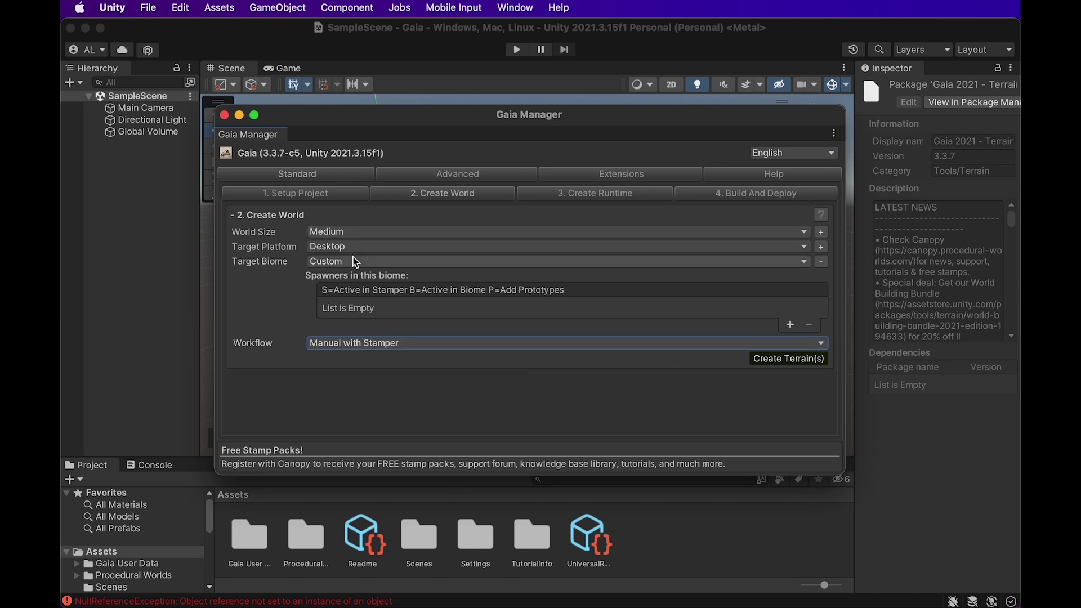
Step: Create the Gaia terrain, dock the Stamp Browser beside the Inspector, and preview 4k Hills 1
click(788, 365)
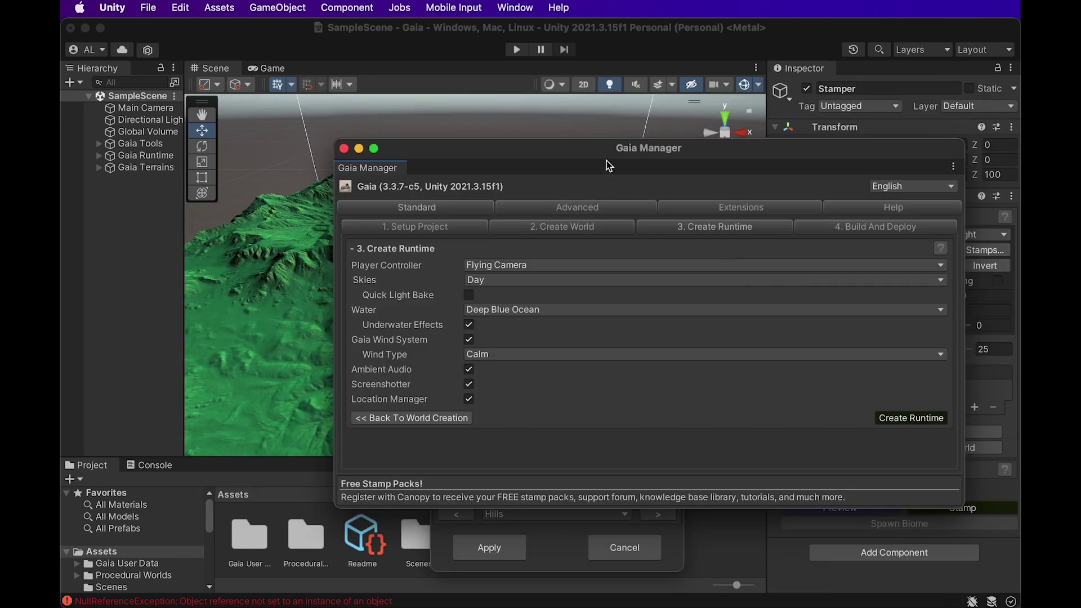
drag(607, 156, 1078, 395)
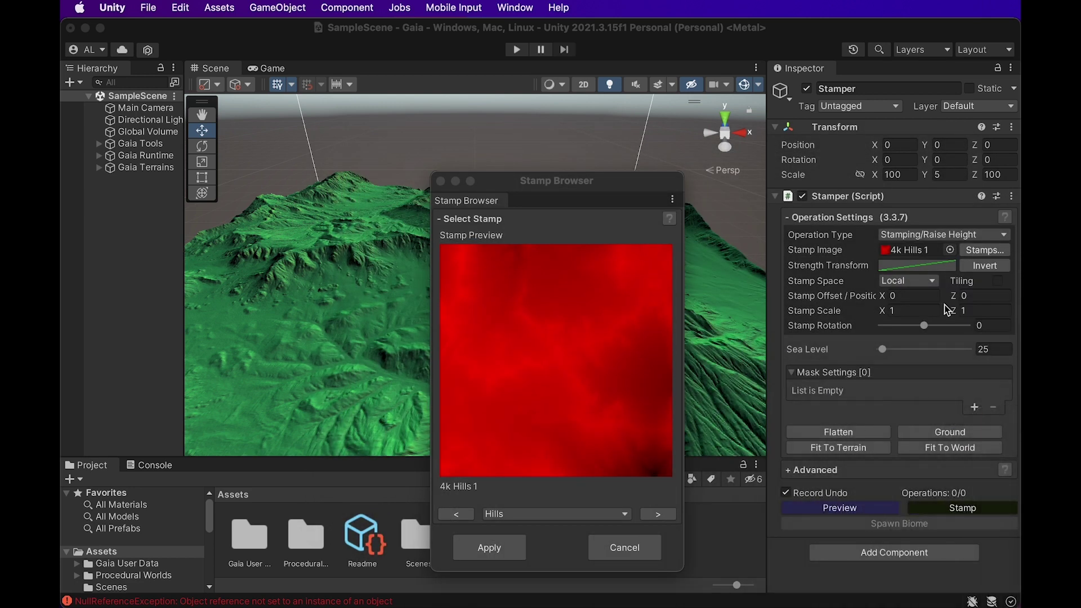
drag(557, 185, 633, 200)
drag(558, 214, 861, 76)
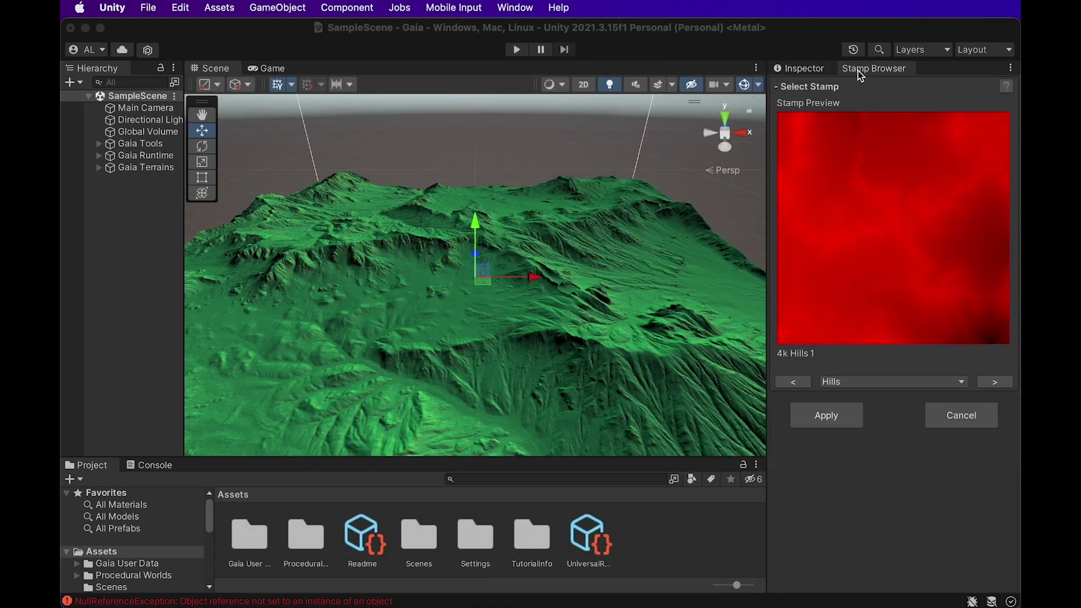
click(860, 70)
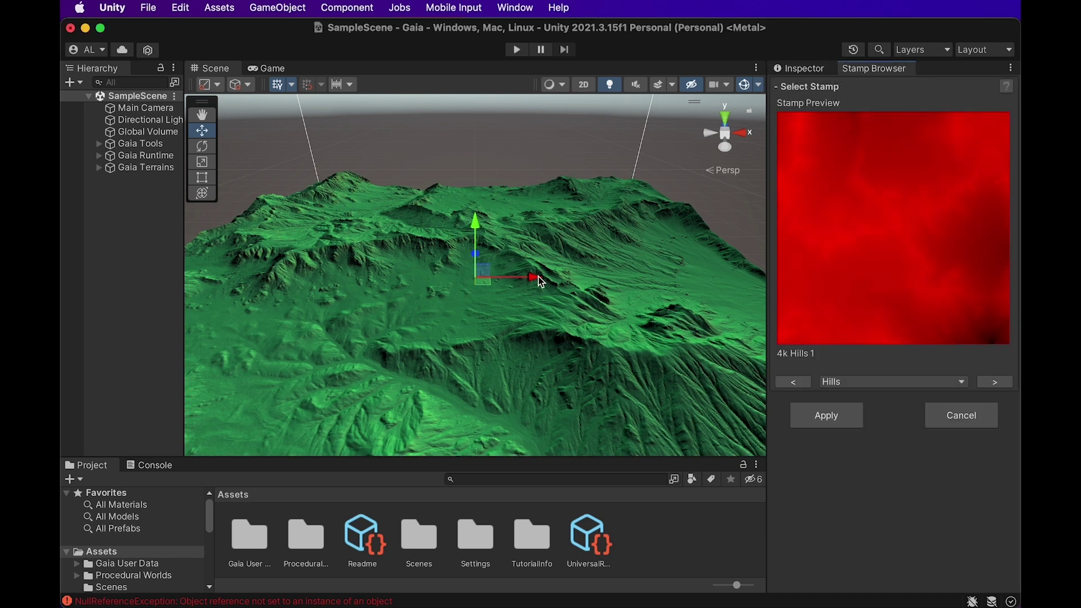
click(555, 289)
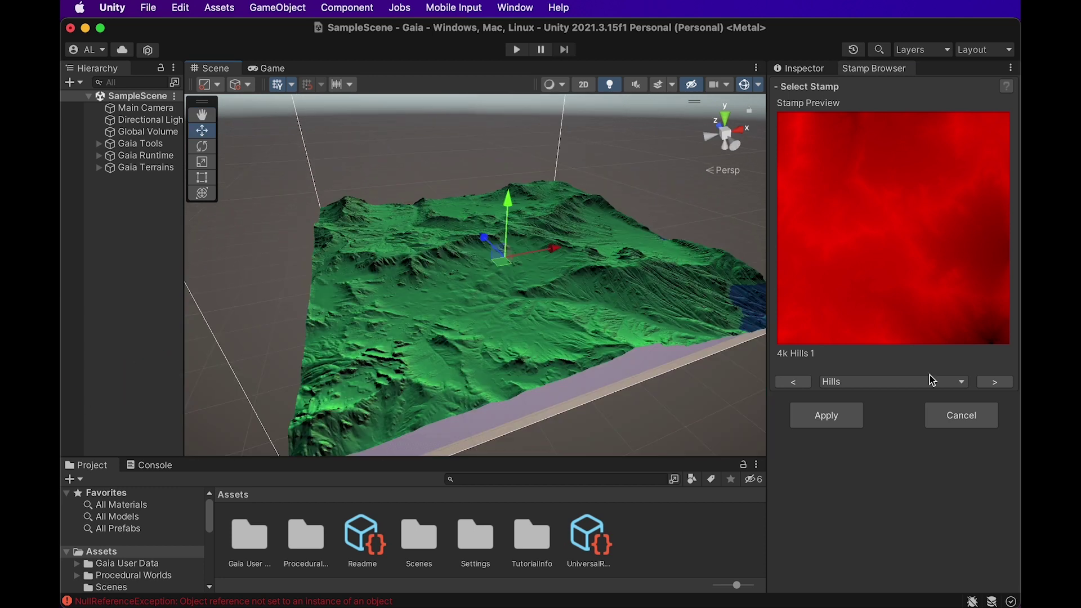
Step: Browse 4k Hills 2 and 3, then choose the 2k Valley 2 stamp from Valleys
click(996, 383)
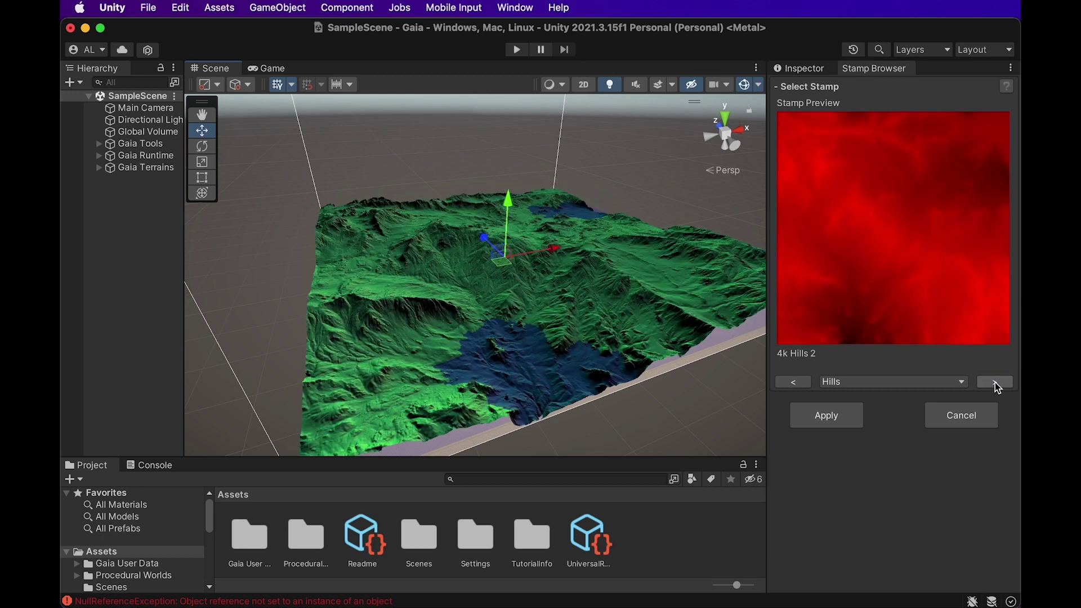
click(996, 383)
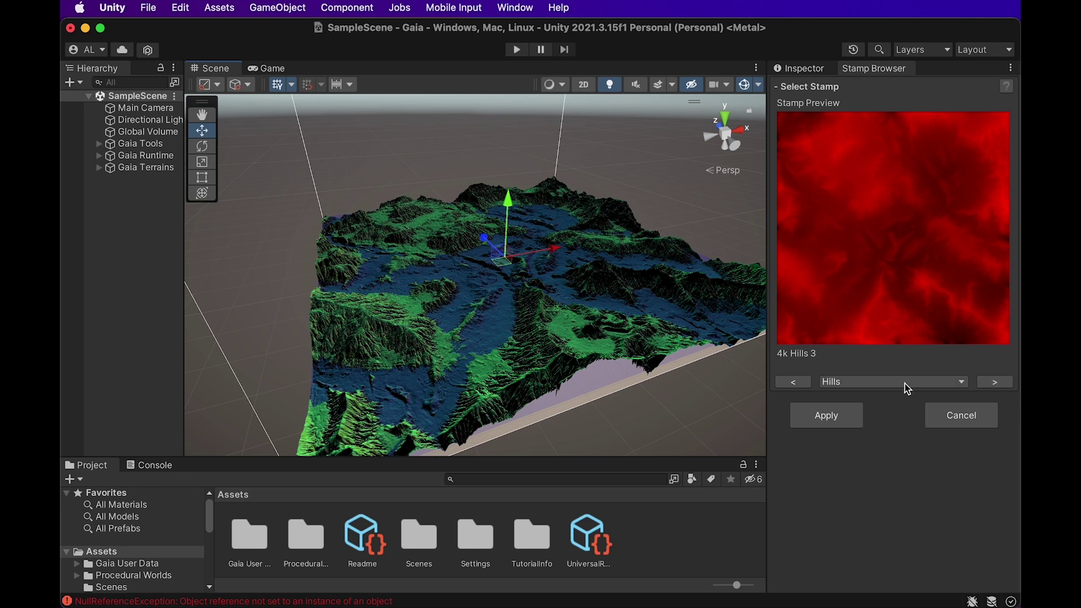
click(941, 383)
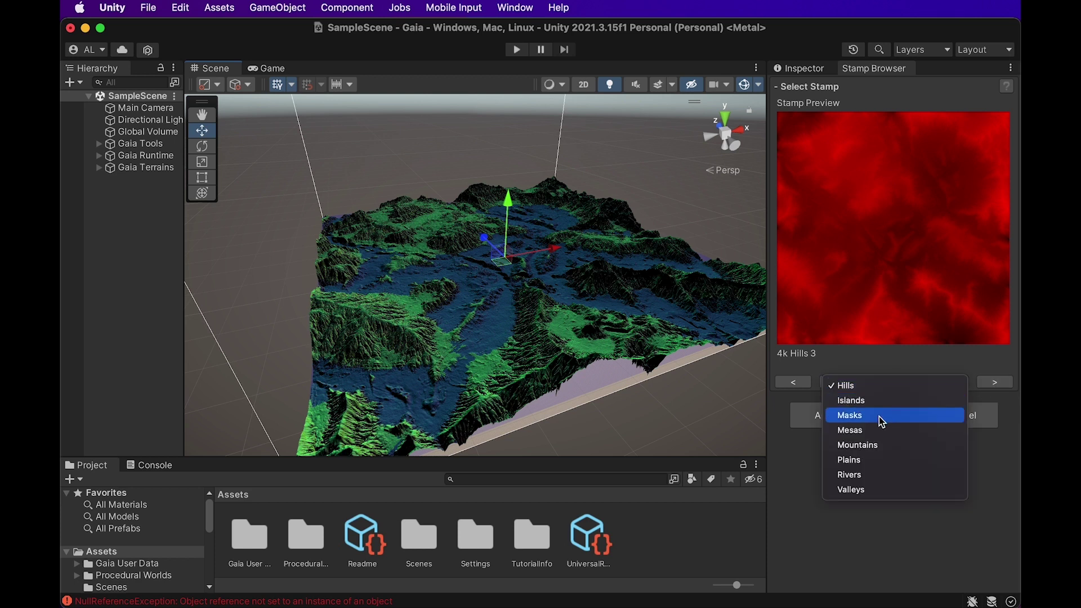
click(869, 445)
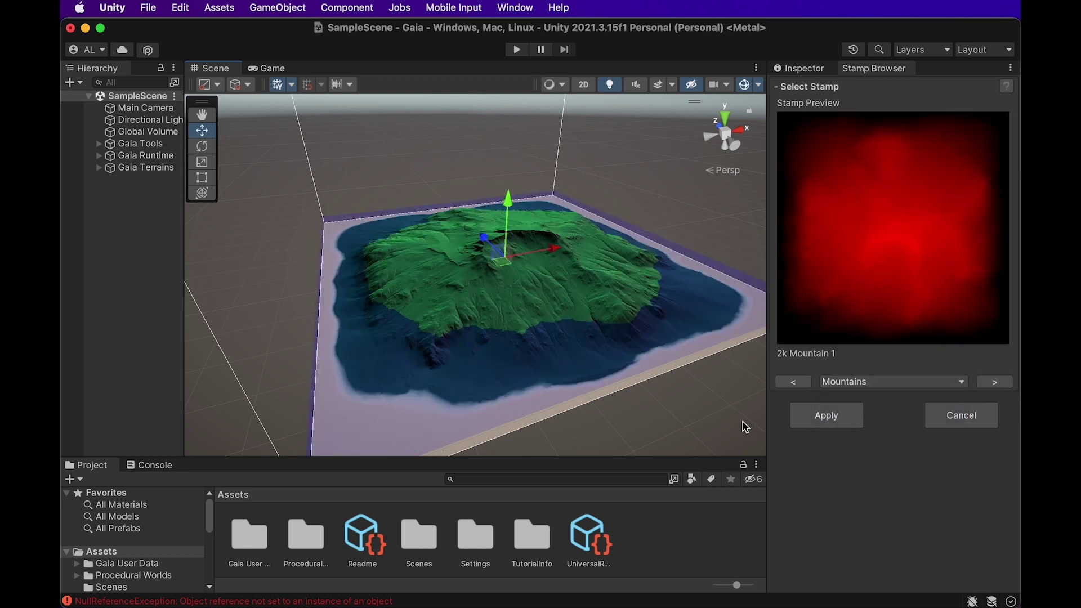
click(981, 387)
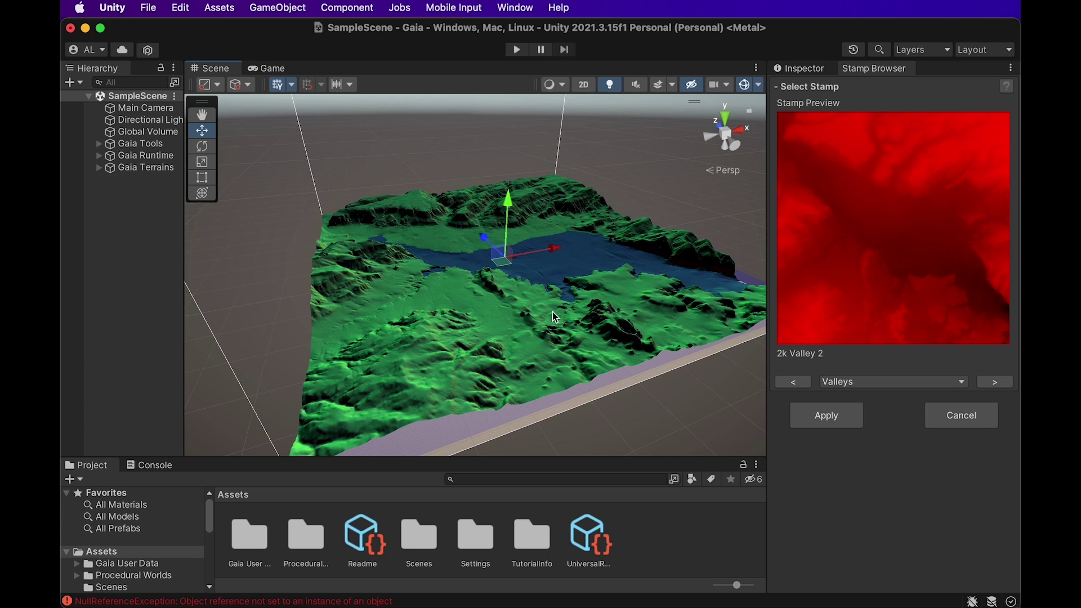
click(827, 417)
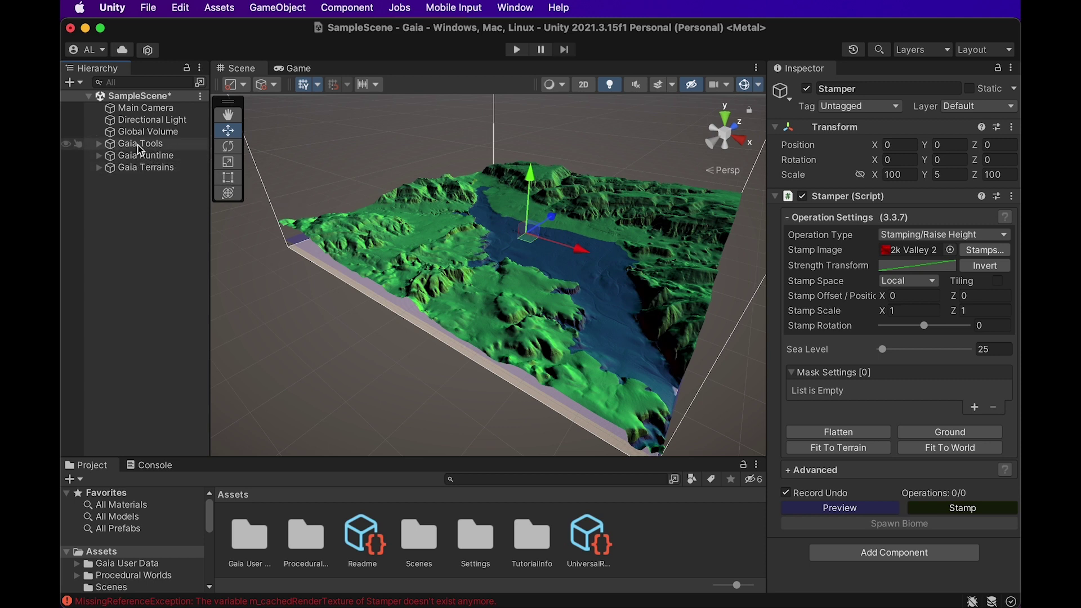
Step: Expand Gaia Tools and inspect the Session Manager, Custom Biome and Stamper objects
click(98, 144)
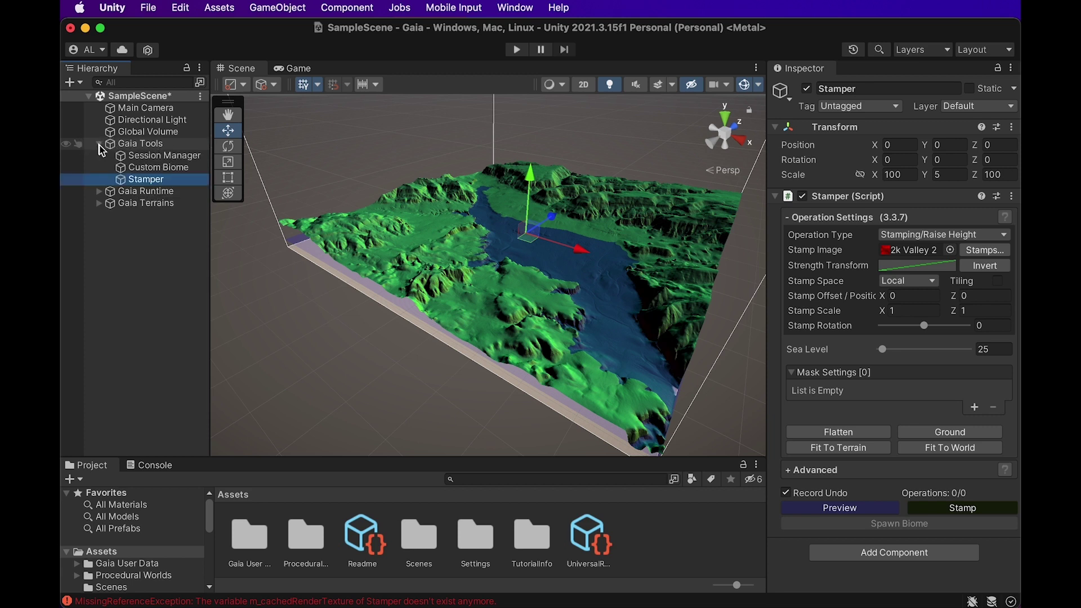
click(152, 156)
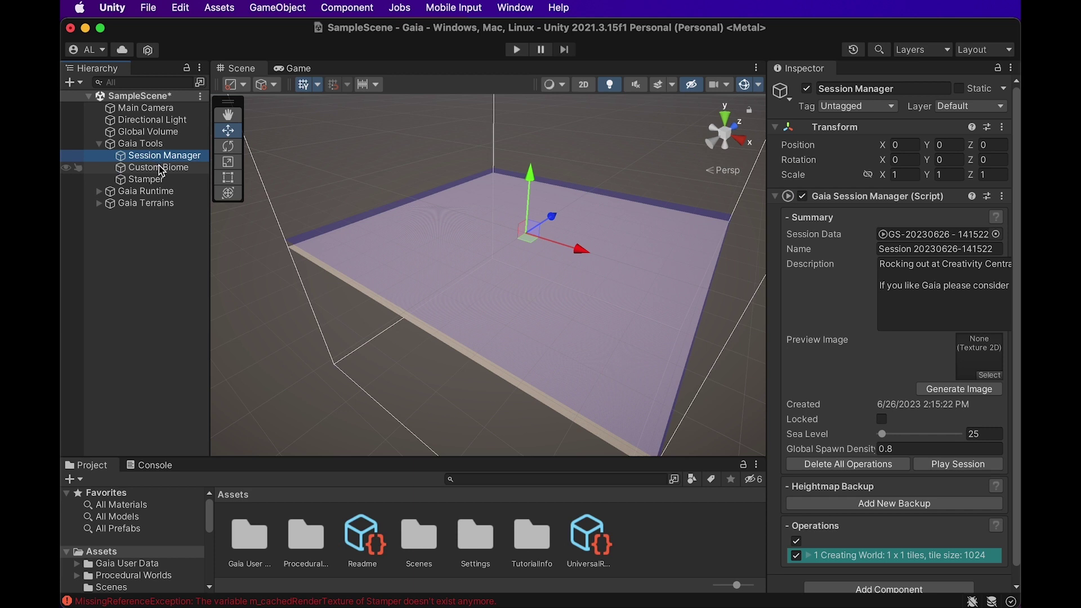
click(161, 169)
click(159, 180)
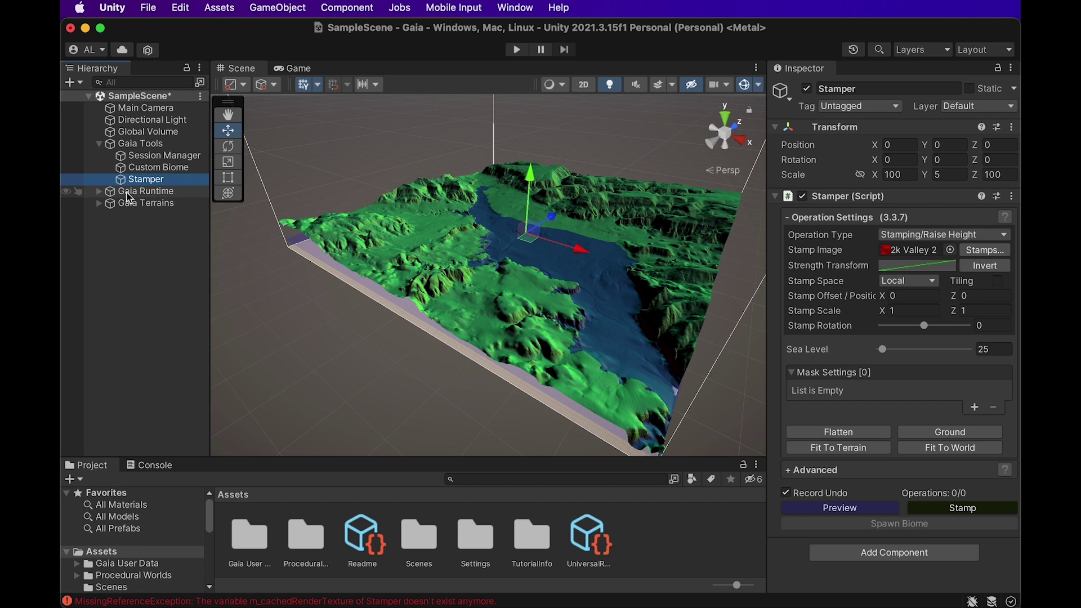
Step: Inspect the Terrain Loader Manager, then select the generated Terrain_0_0 under Gaia Terrains
click(99, 191)
click(161, 208)
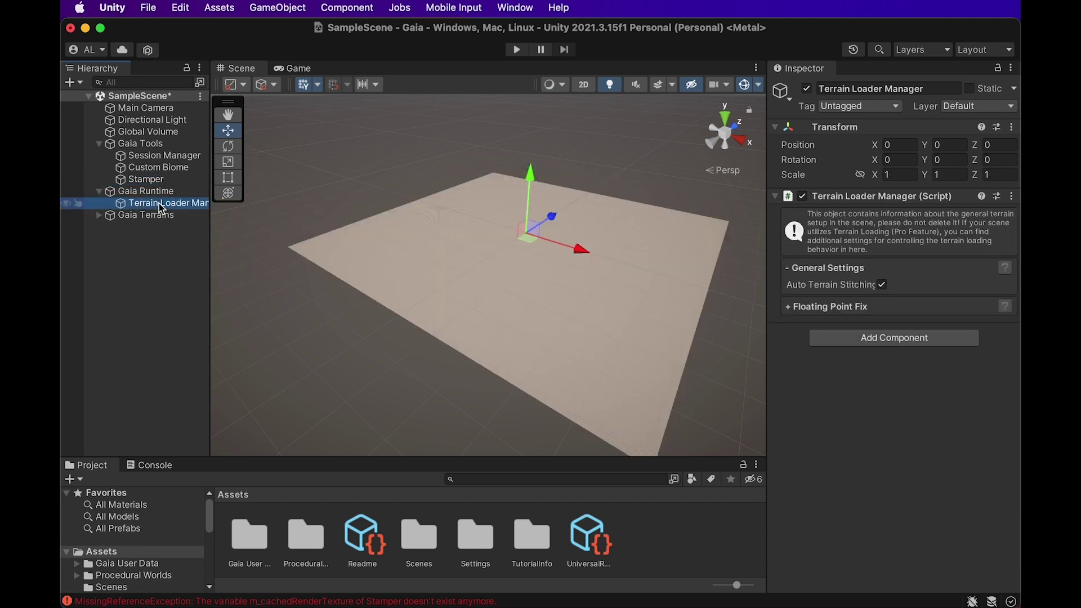
click(98, 192)
click(100, 203)
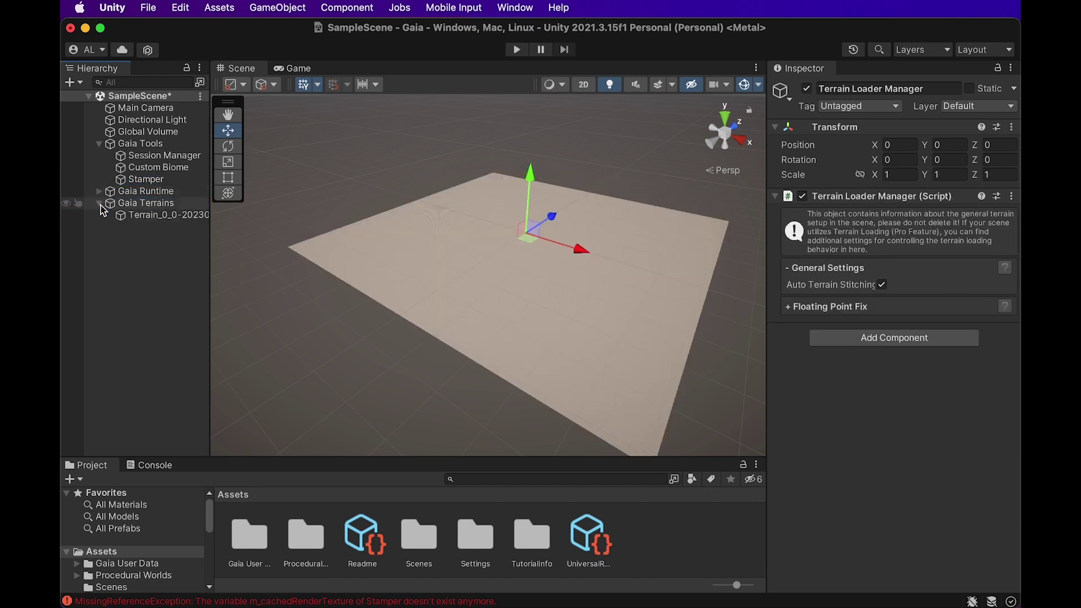
click(153, 217)
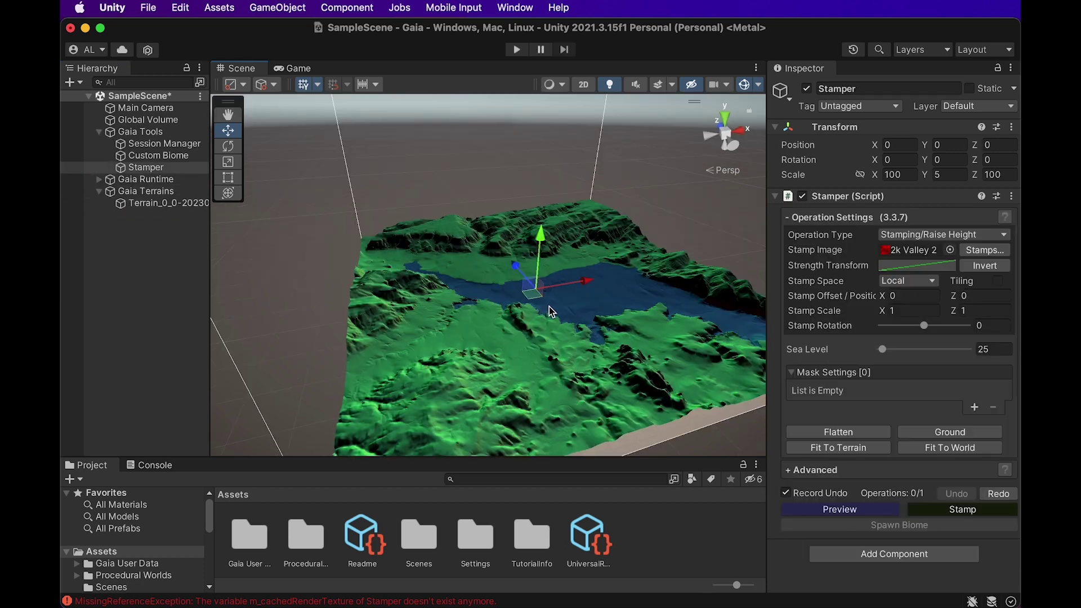
Step: Stamp the 2k Valley 2 heightmap onto the terrain, then frame the Stamper to view the valley relief
middle_drag(549, 306, 513, 300)
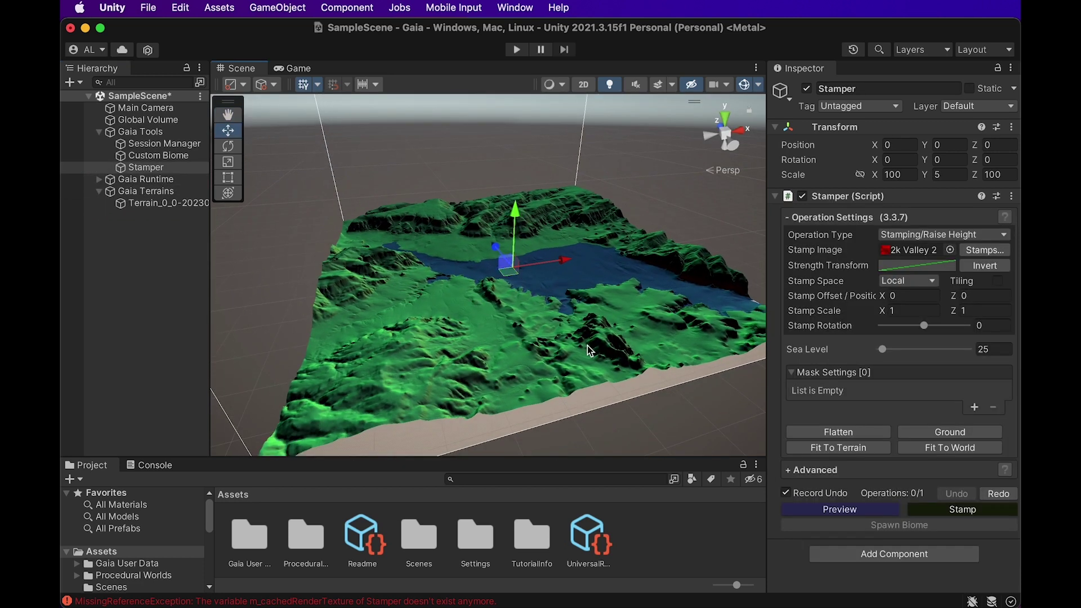
middle_drag(587, 349, 535, 304)
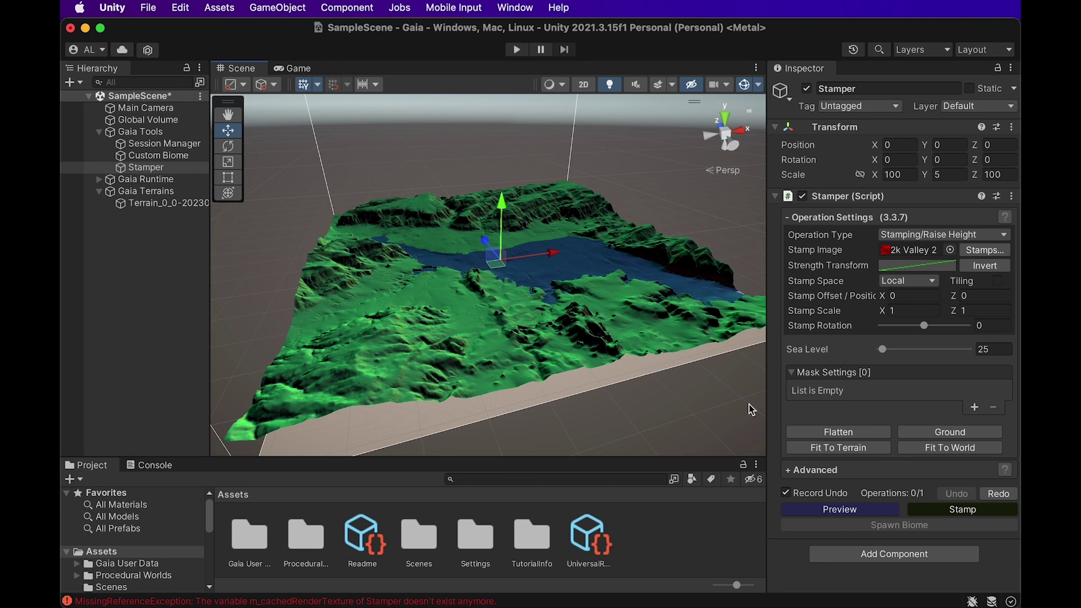
click(959, 513)
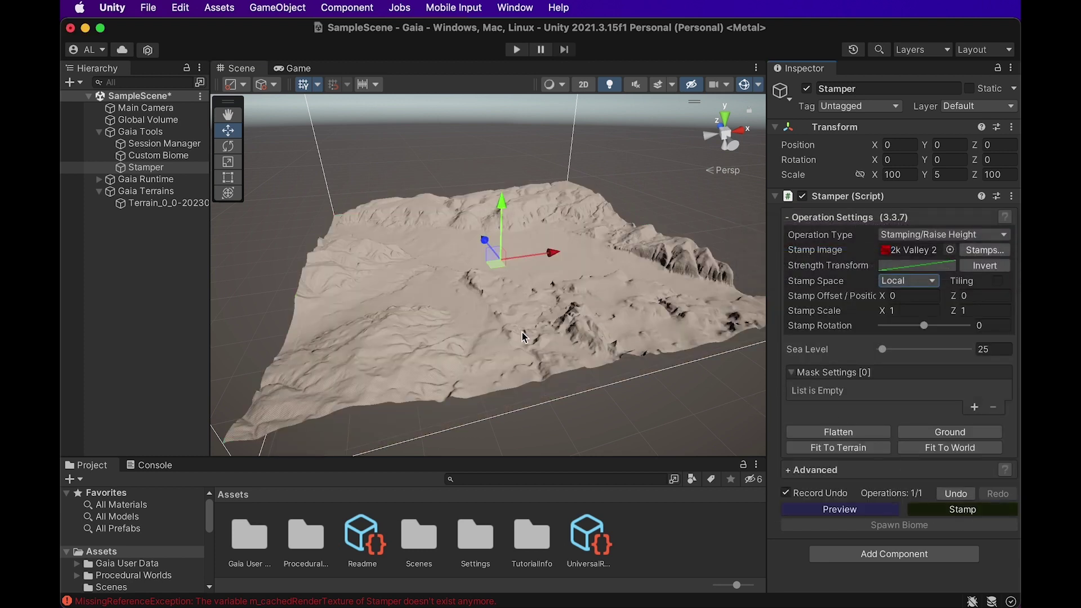
scroll(506, 306, up, 6)
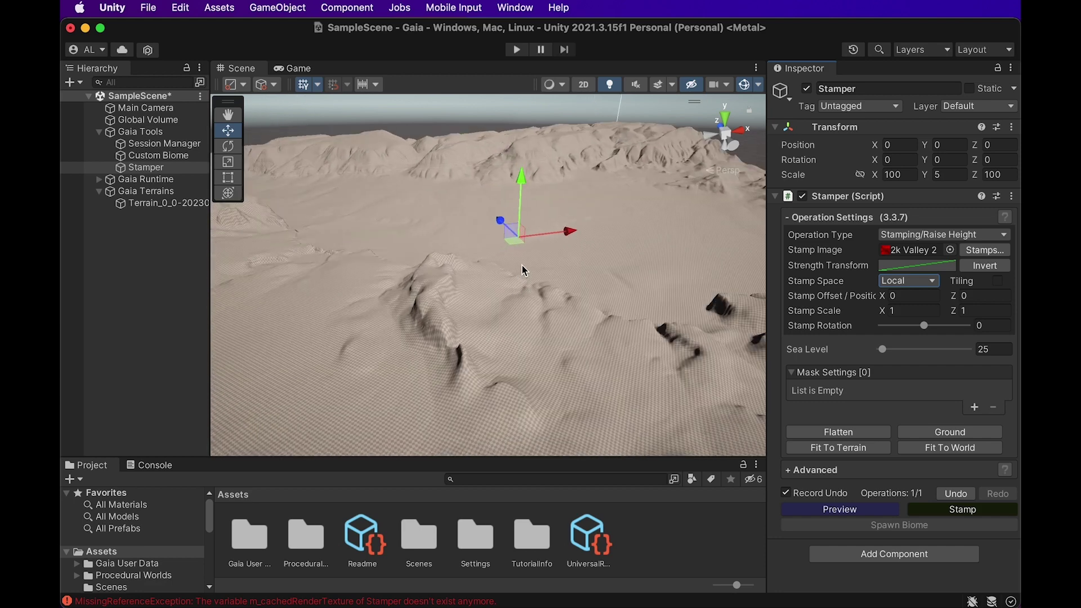
alt+drag(522, 266, 194, 241)
double_click(146, 167)
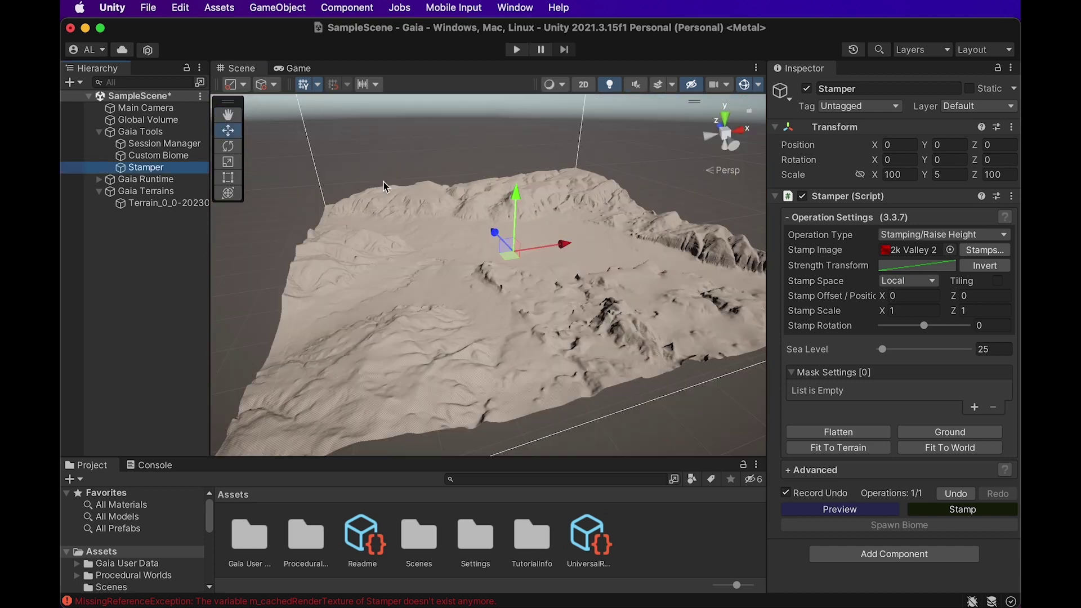
click(149, 203)
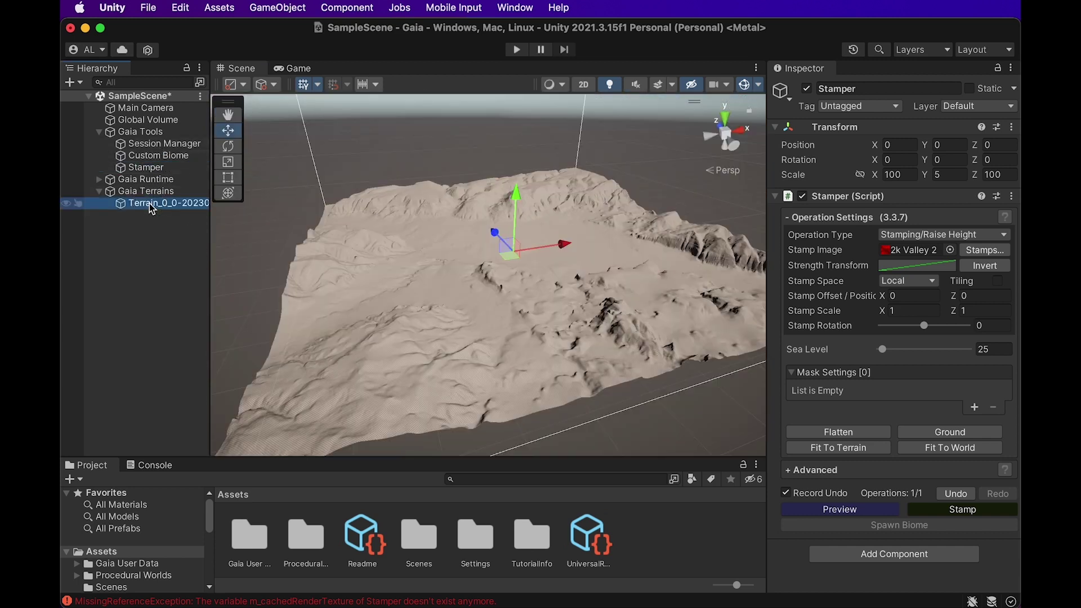
scroll(443, 301, down, 5)
alt+drag(442, 301, 580, 303)
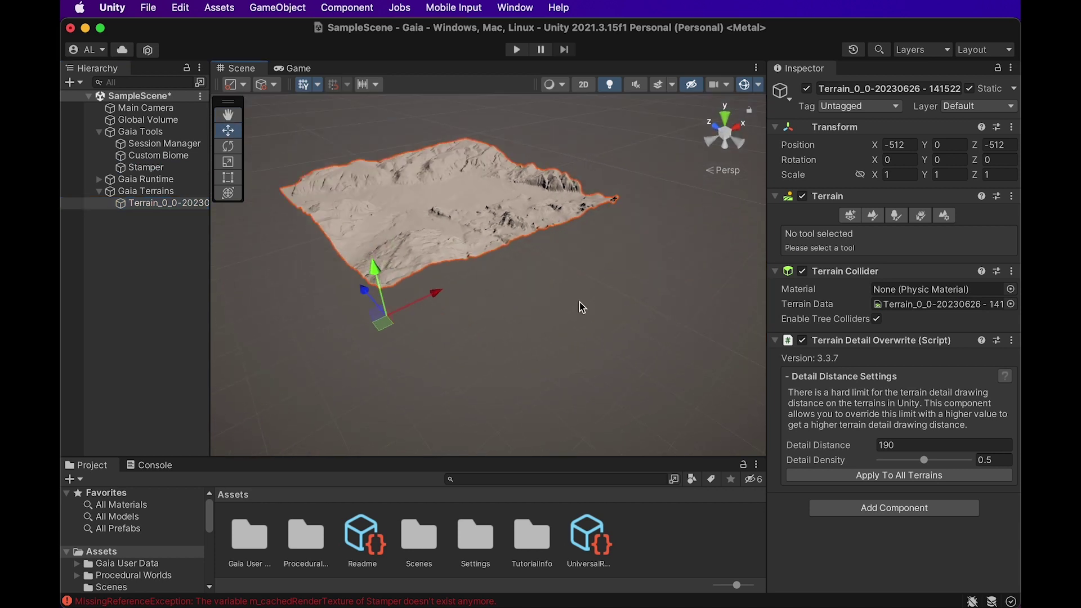
middle_drag(580, 303, 558, 255)
alt+drag(558, 255, 547, 308)
key(w)
double_click(146, 168)
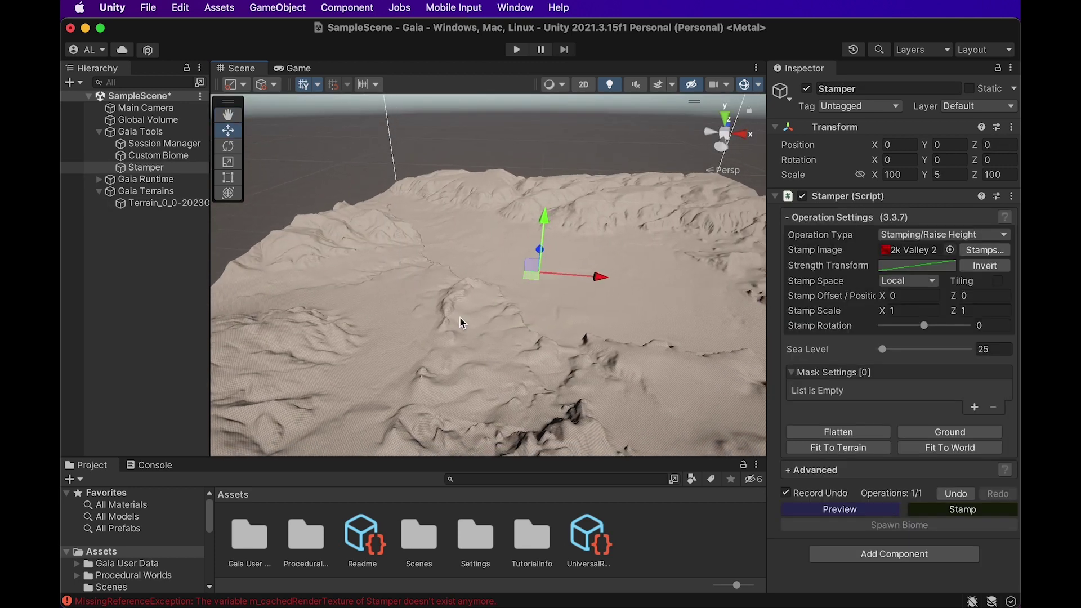
alt+drag(460, 323, 484, 272)
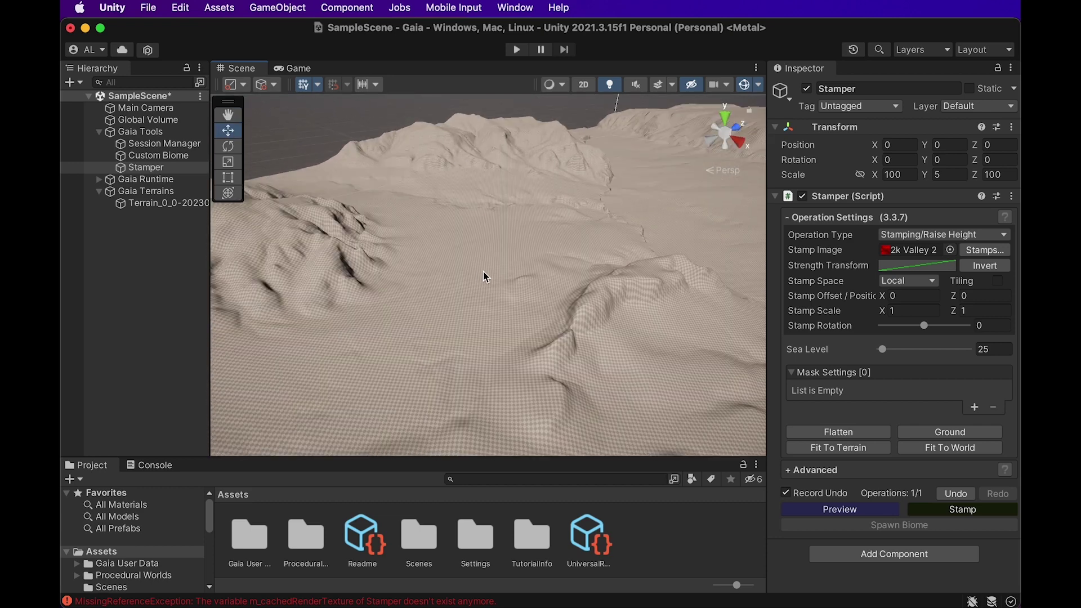
middle_drag(483, 272, 539, 229)
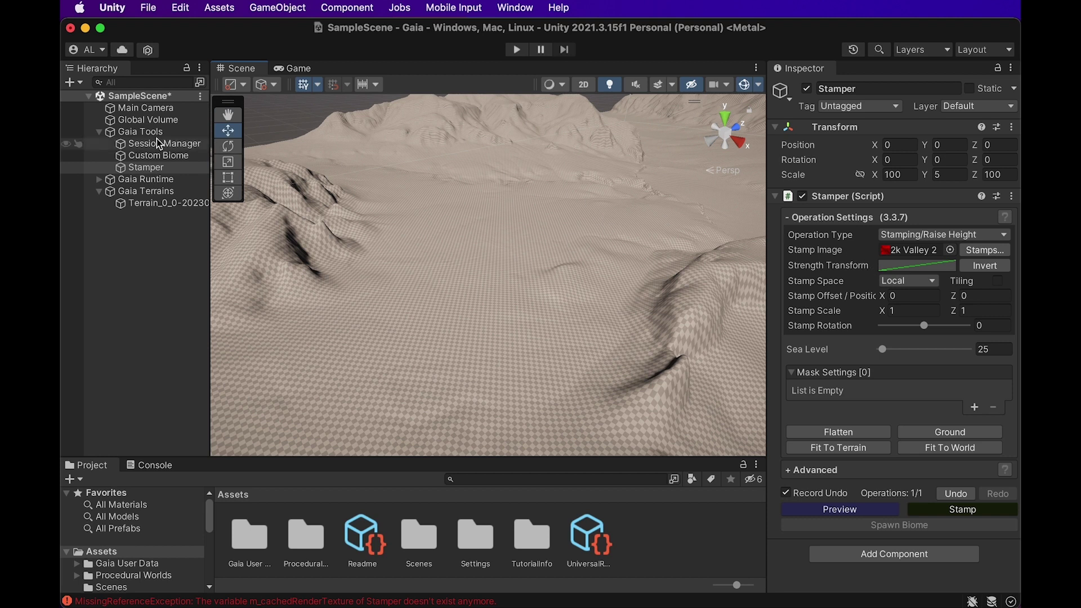
Step: Dock the Stamp Browser beside the Inspector and switch it to the Mountains category
click(983, 250)
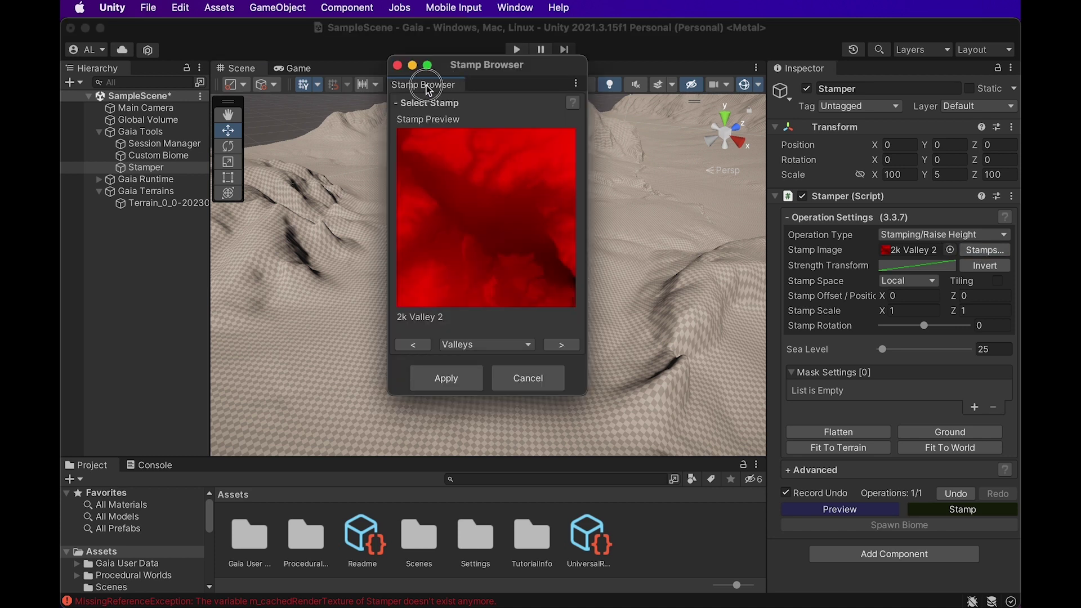
drag(815, 95, 856, 75)
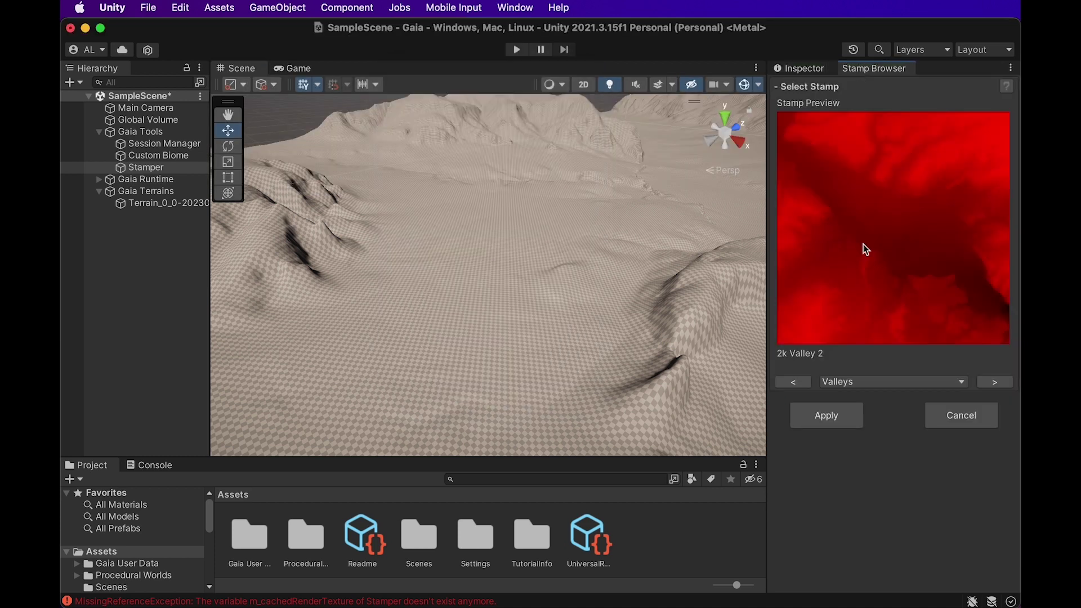
click(853, 386)
click(862, 361)
Step: Browse to the 2k Mountain 4 stamp and apply it as the Stamper's image
scroll(566, 314, down, 5)
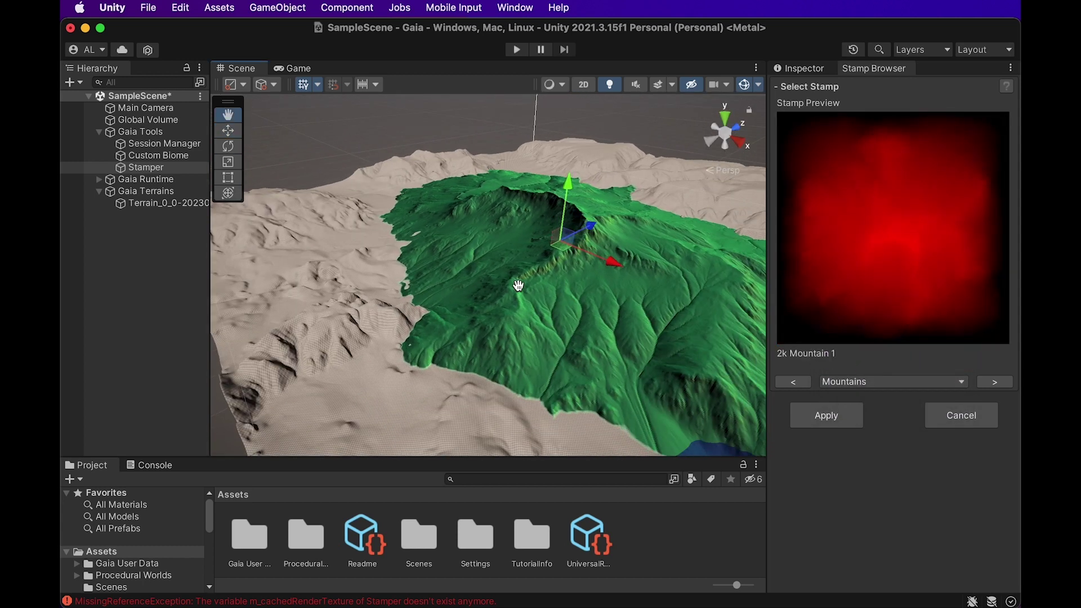
scroll(606, 307, down, 3)
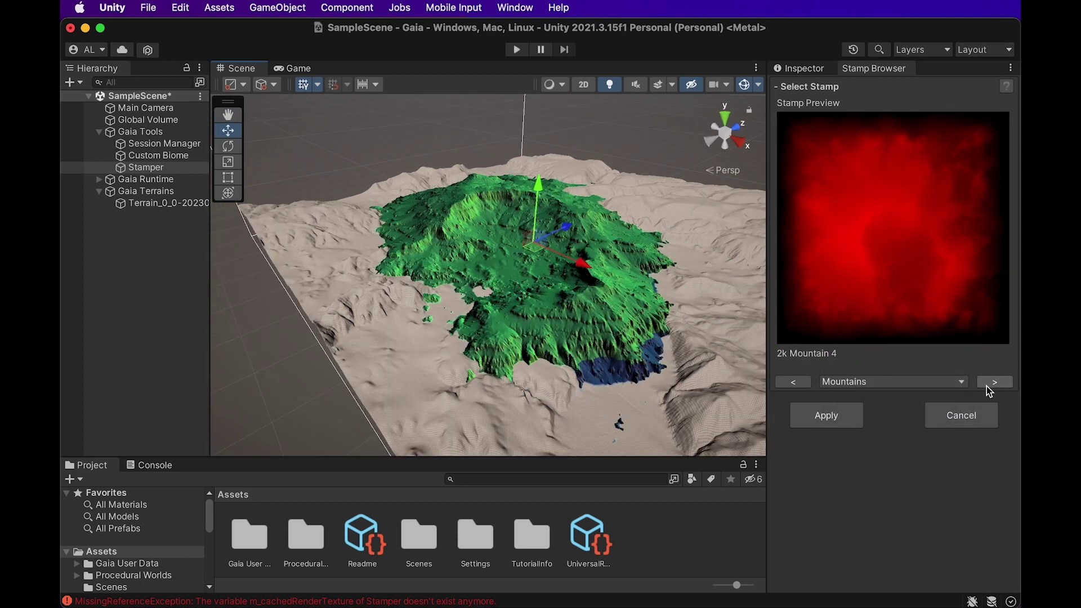
click(986, 386)
click(985, 385)
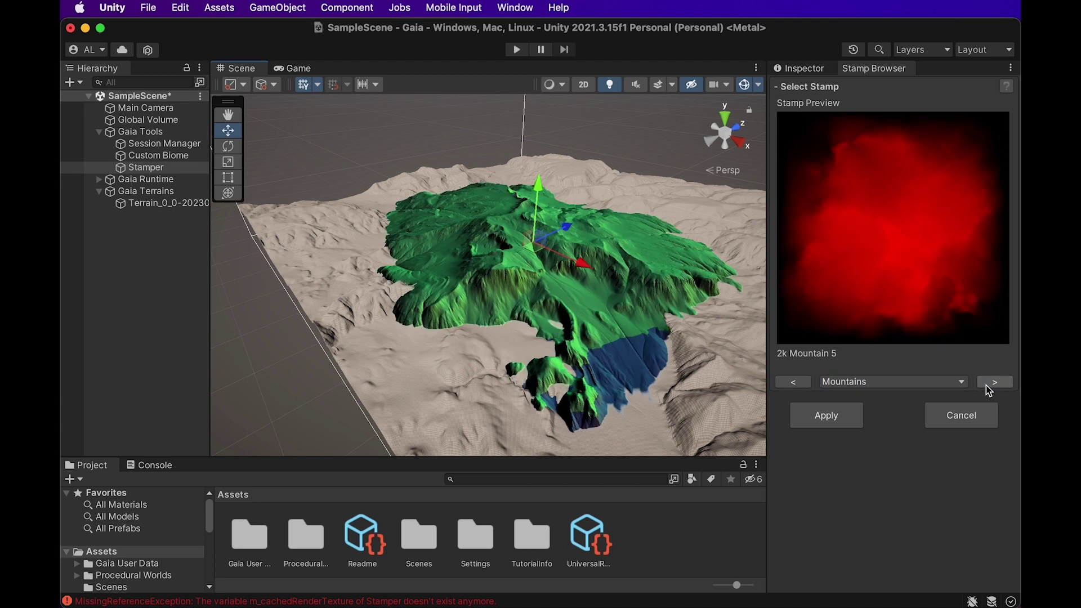
click(789, 383)
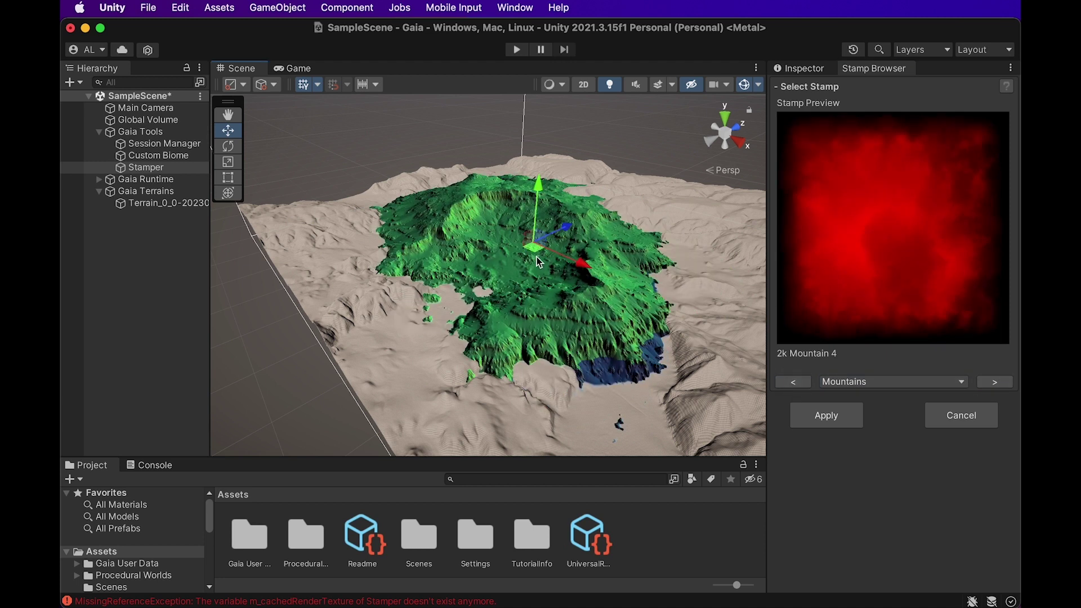
click(824, 417)
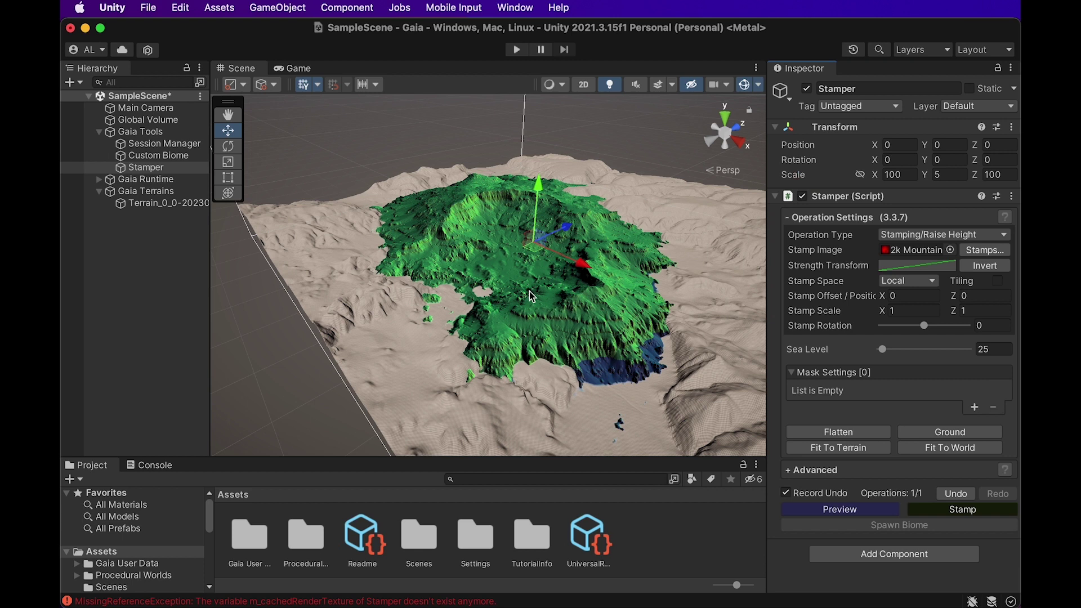
mouse_move(530, 292)
alt+mouse_down()
mouse_move(748, 345)
mouse_move(588, 291)
mouse_move(549, 289)
alt+mouse_up()
Step: Move the mountain stamp to X -286, Z -28 and rotate it to -105
scroll(549, 290, up, 5)
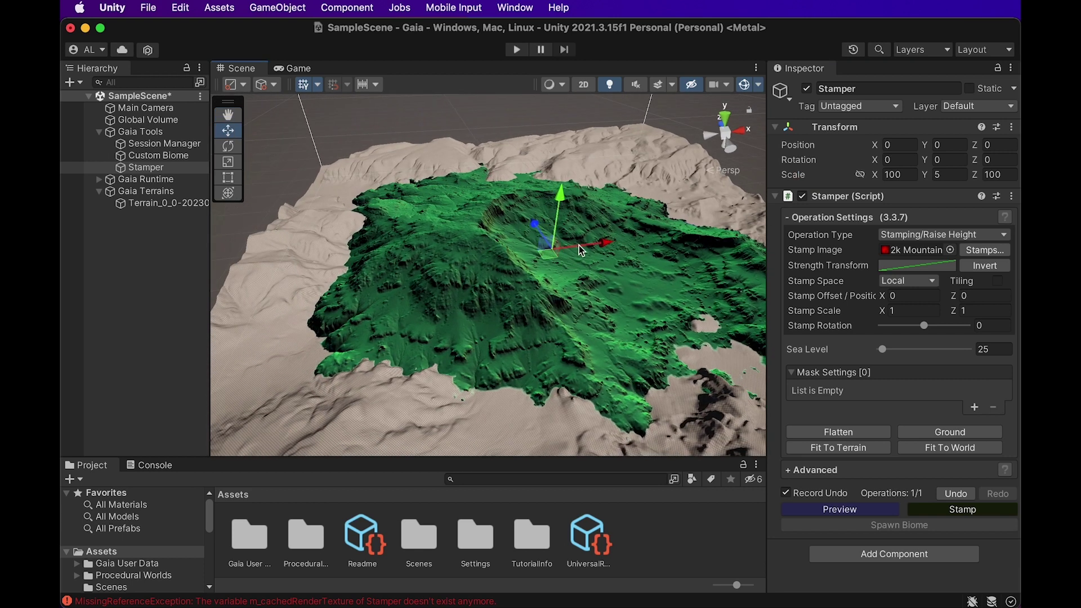
mouse_move(579, 245)
mouse_down()
mouse_move(533, 241)
mouse_move(569, 223)
mouse_move(507, 232)
mouse_move(569, 237)
mouse_up()
drag(516, 185, 536, 244)
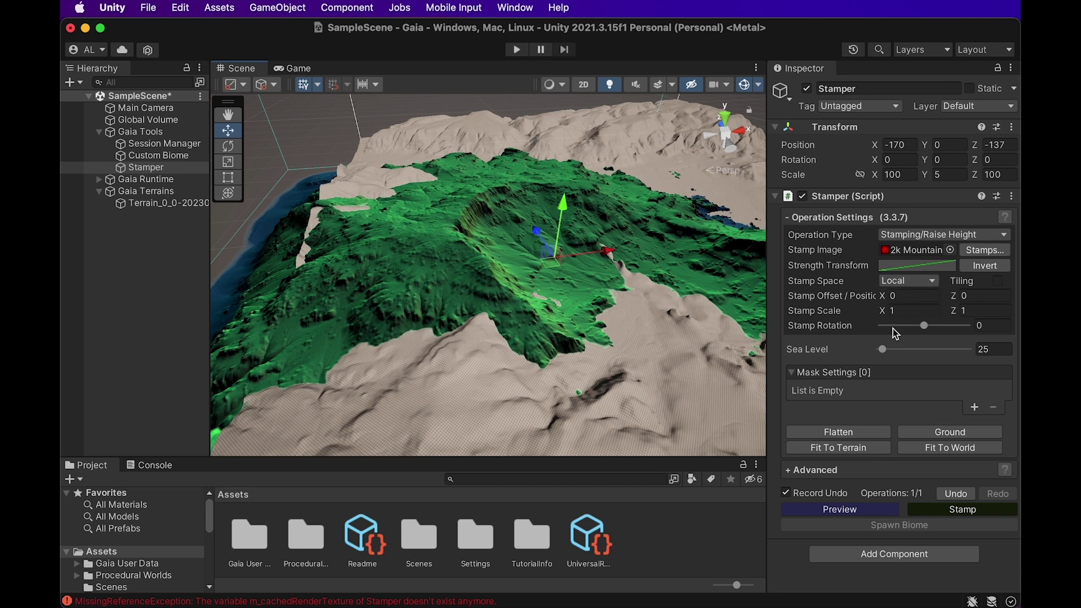
drag(931, 326, 900, 320)
Step: Add and raise a key on the Strength Transform curve, then sink the stamp to Y -18.2
click(898, 270)
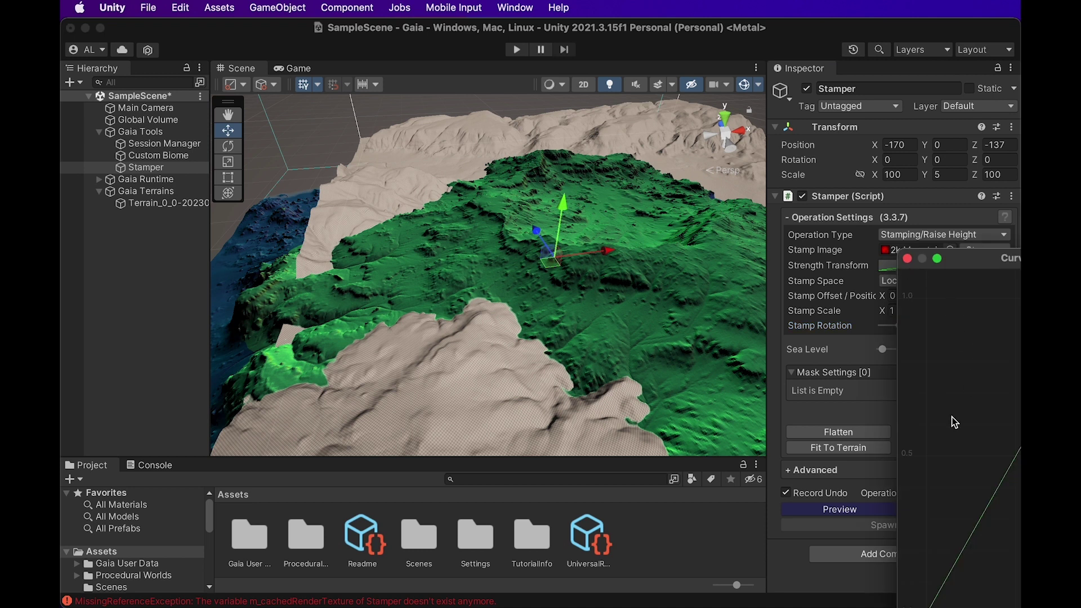
drag(996, 276, 770, 192)
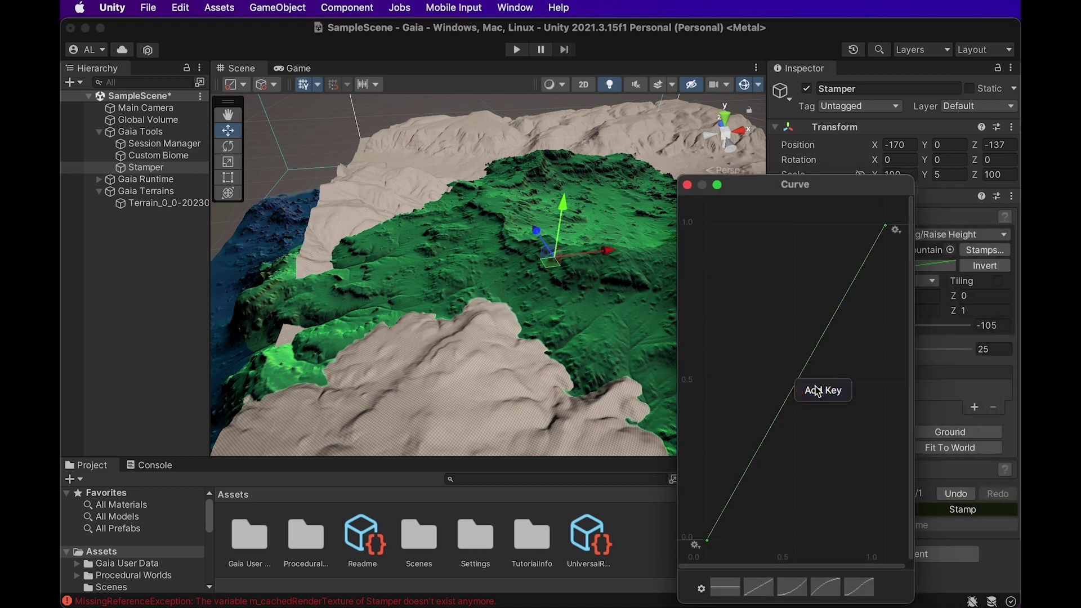
click(818, 391)
drag(796, 381, 799, 437)
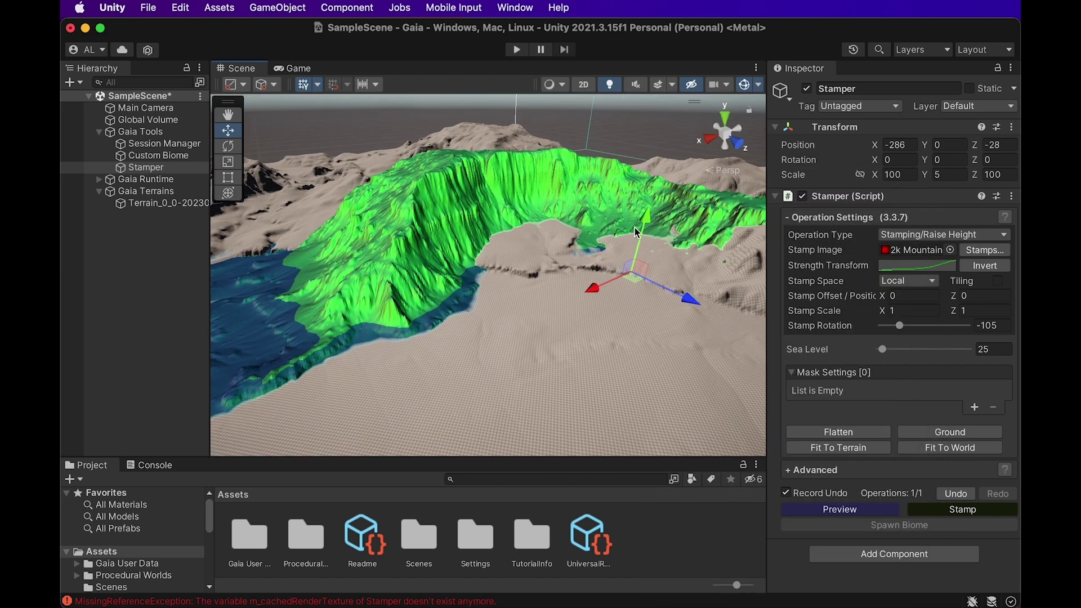
mouse_move(635, 233)
mouse_down()
mouse_move(631, 260)
mouse_move(633, 247)
mouse_up()
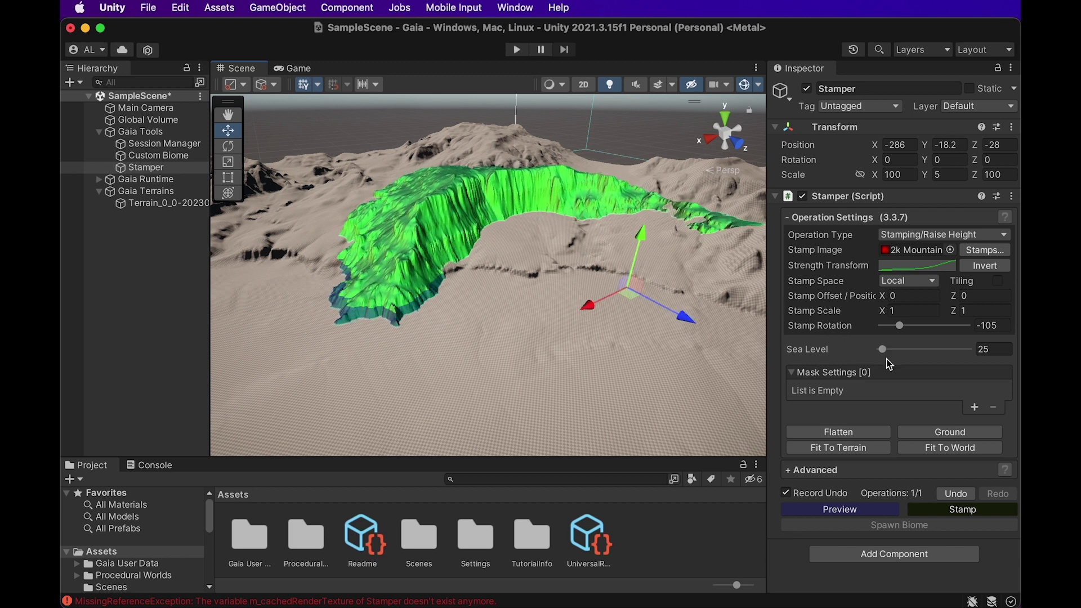
click(962, 510)
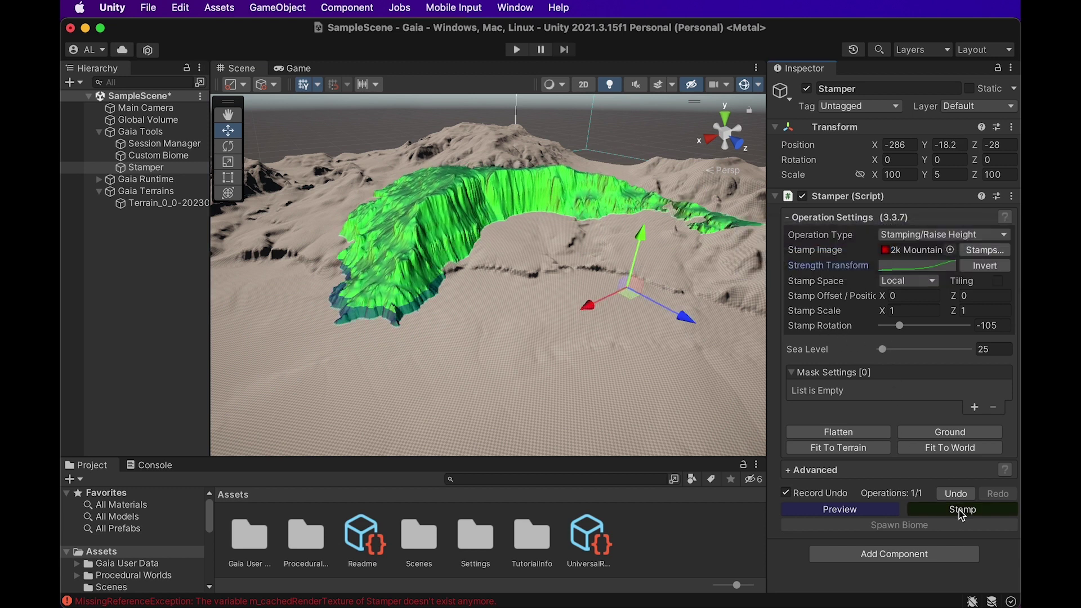
Step: Stamp the mountain ridge into the terrain and orbit around the new dark cliffs
click(961, 512)
alt+drag(498, 252, 497, 280)
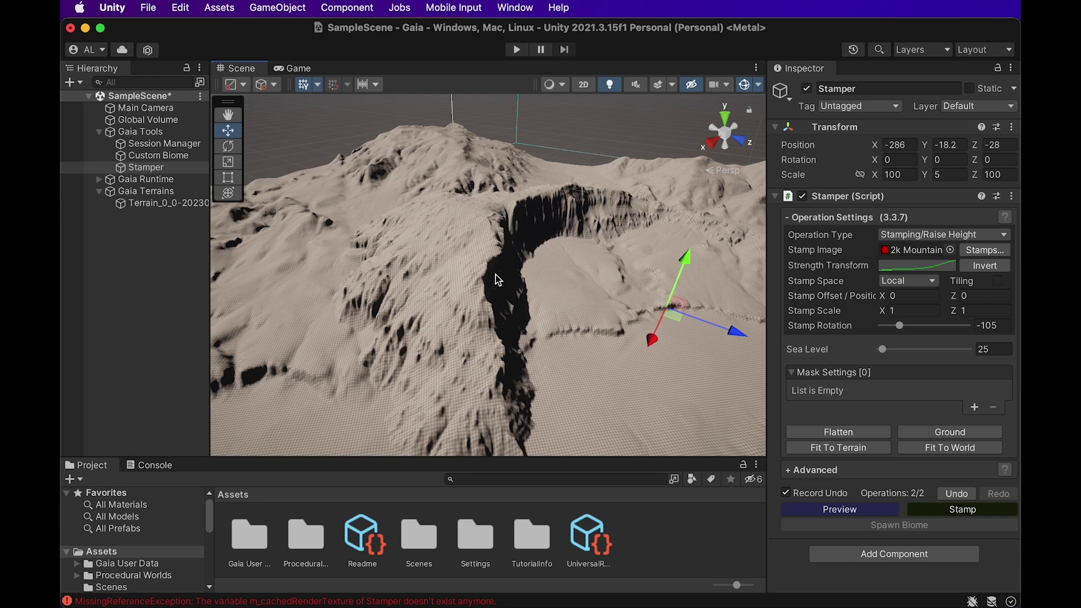
alt+drag(496, 280, 503, 244)
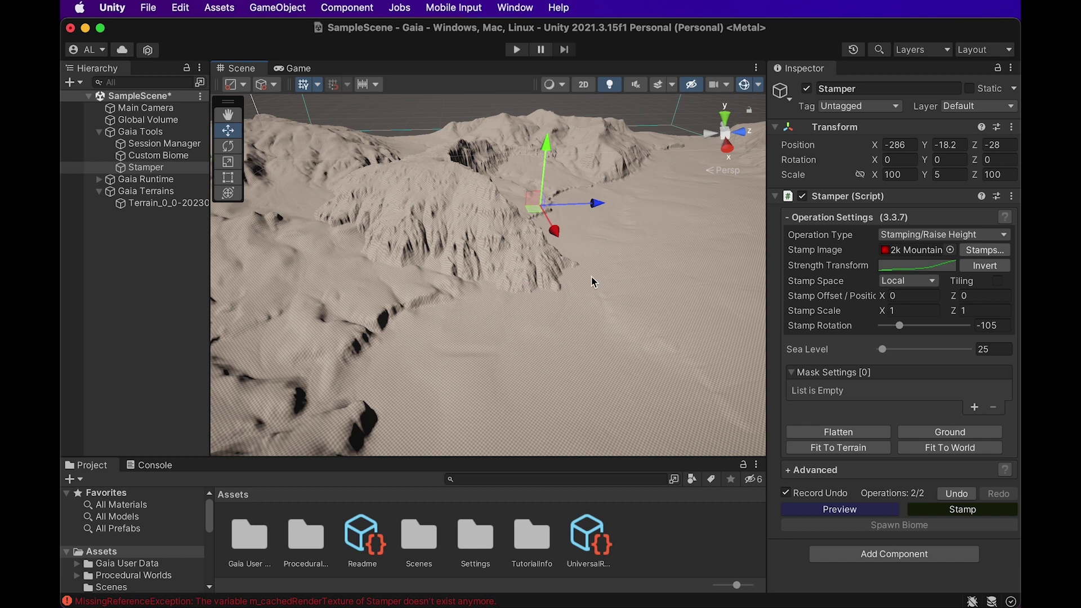
alt+drag(592, 284, 507, 307)
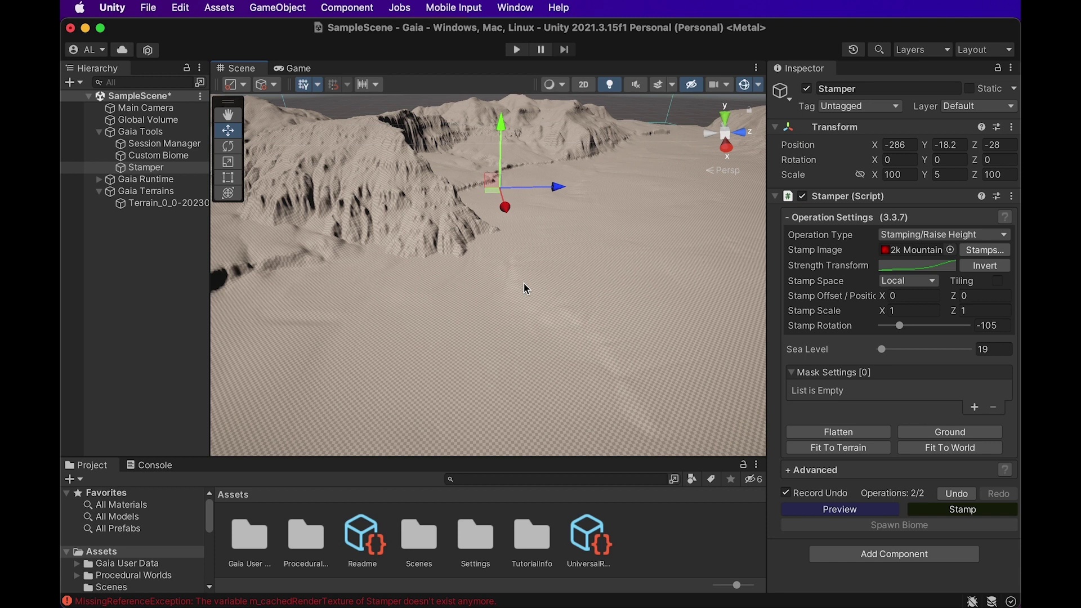
click(159, 156)
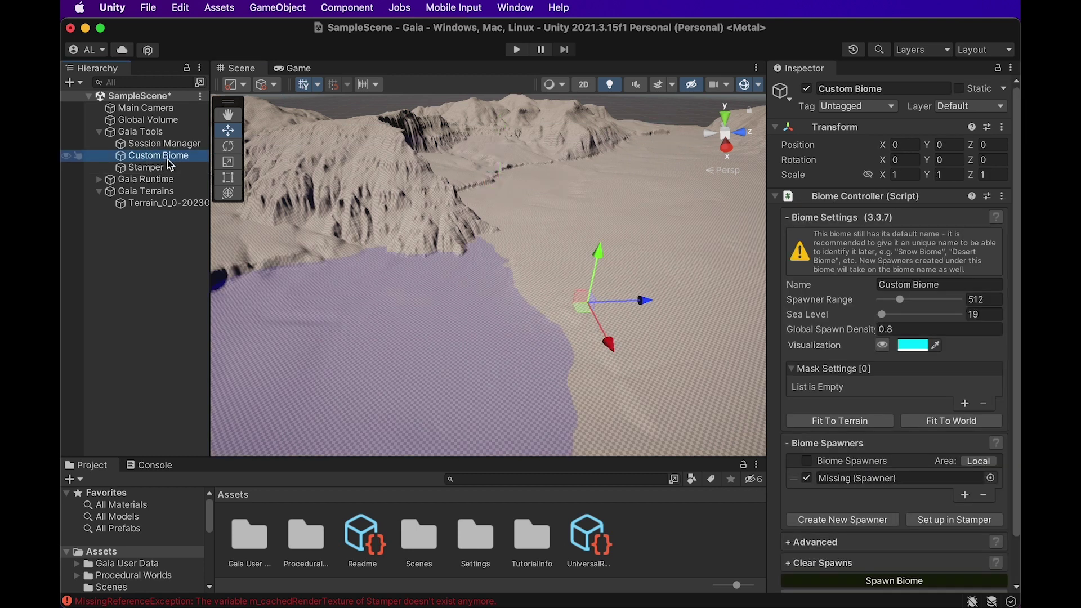
Step: Rename Custom Biome to 'My Biome' and lower its sea level to 0
click(890, 89)
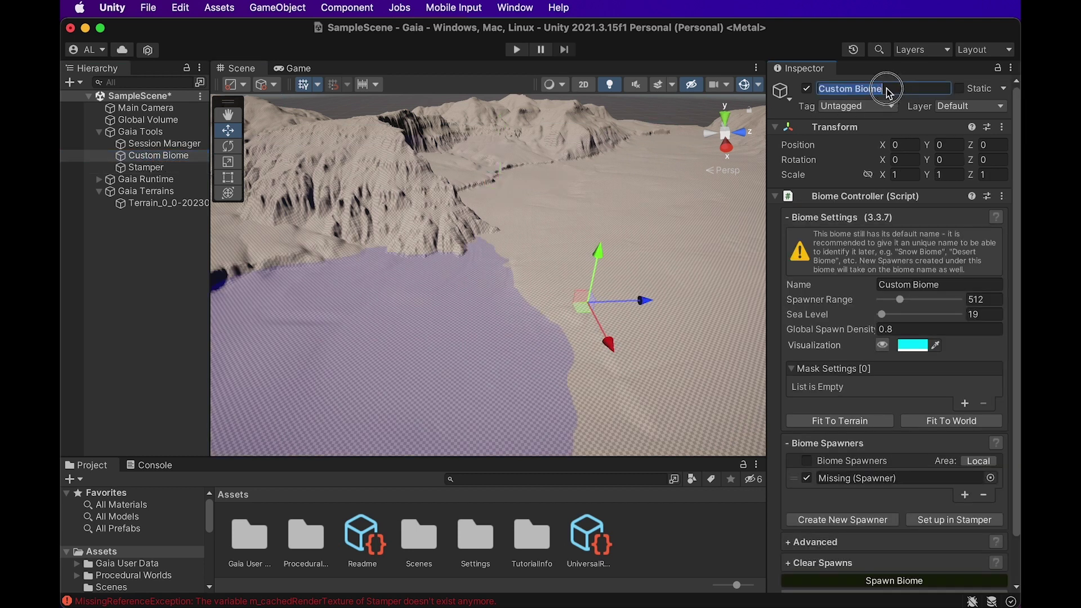
drag(899, 90, 814, 90)
text(My Biome)
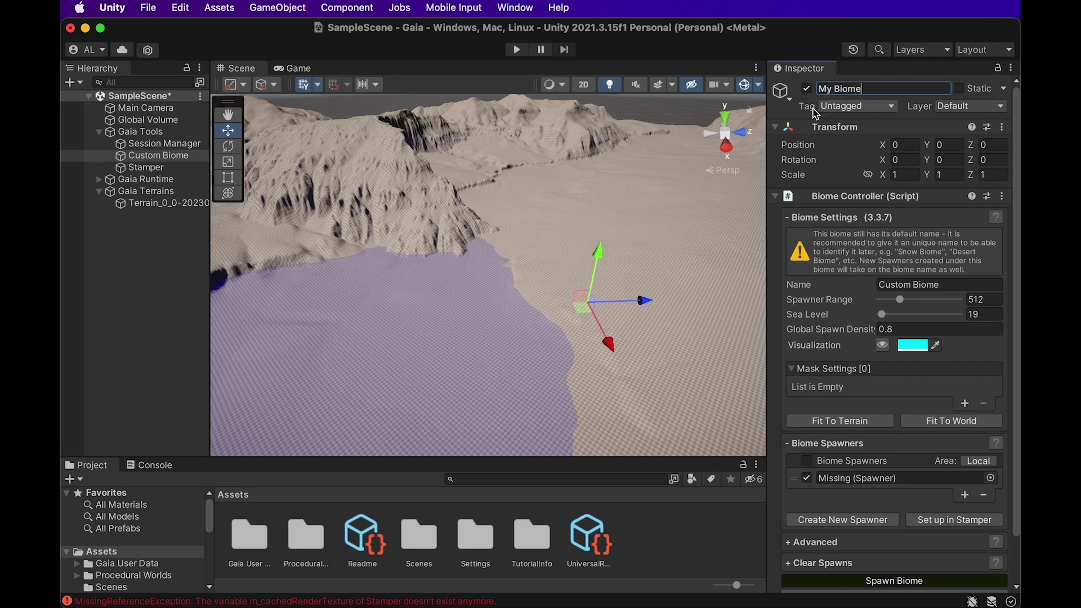
key(Return)
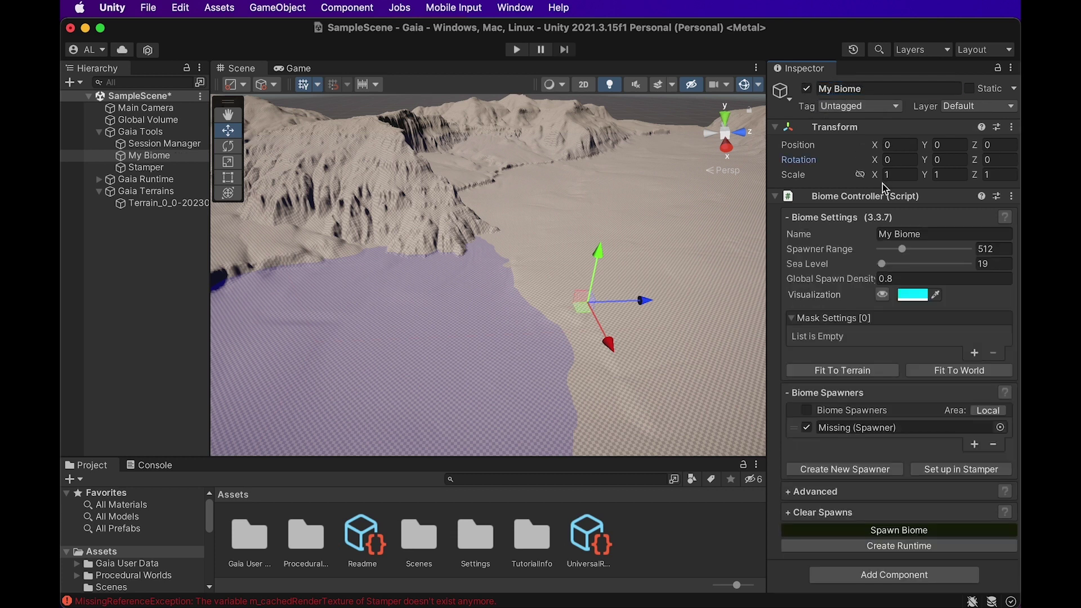
drag(882, 266, 870, 265)
scroll(532, 285, down, 5)
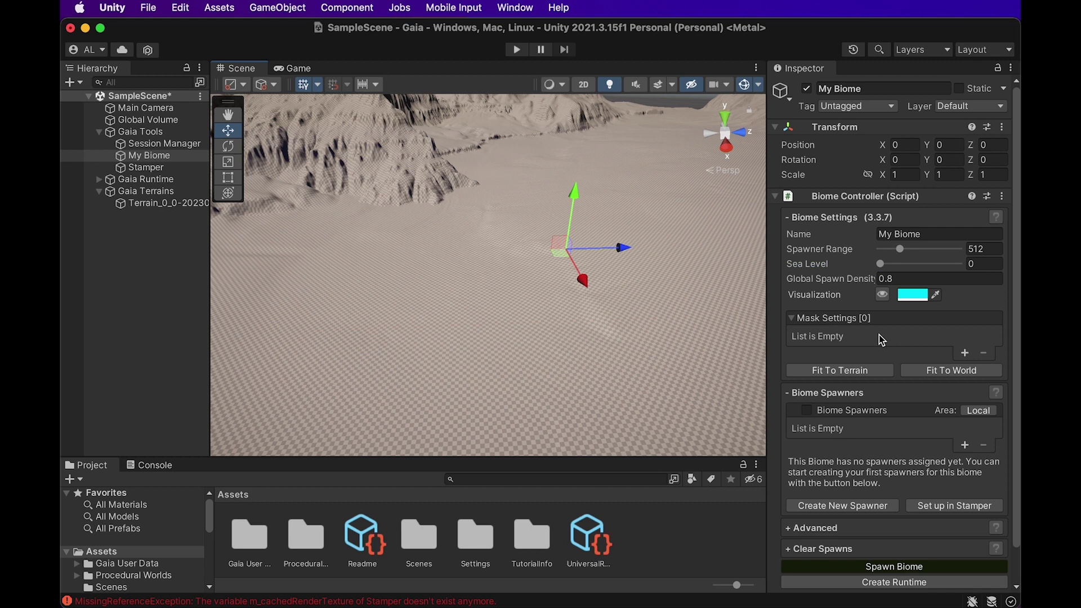
Step: Create My-New Spawner under My Biome and give it a first Terrain Texture spawn rule
click(845, 507)
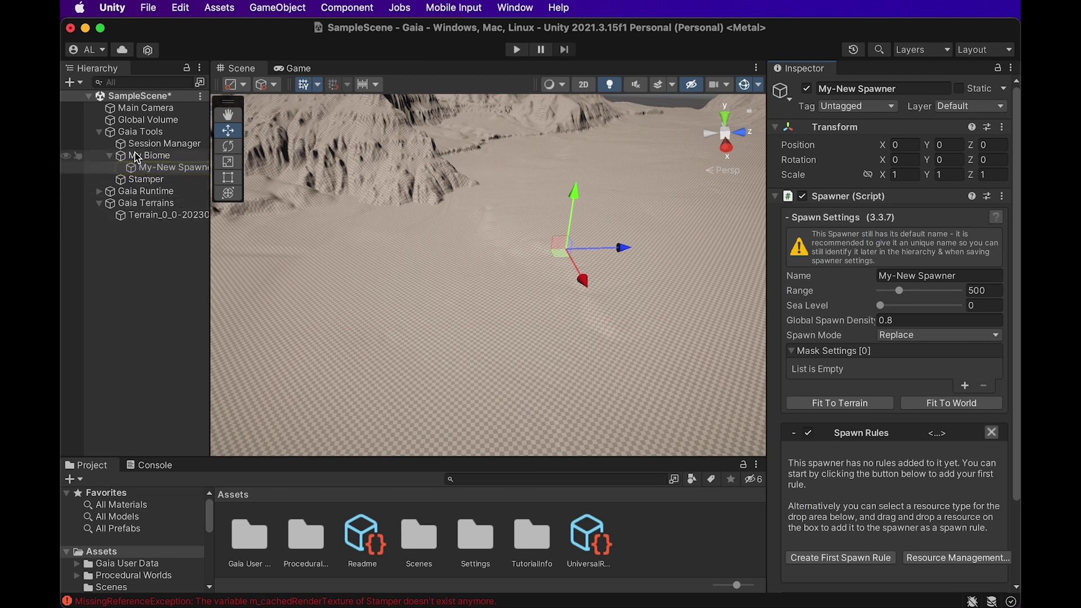
drag(211, 213, 234, 215)
scroll(838, 399, down, 2)
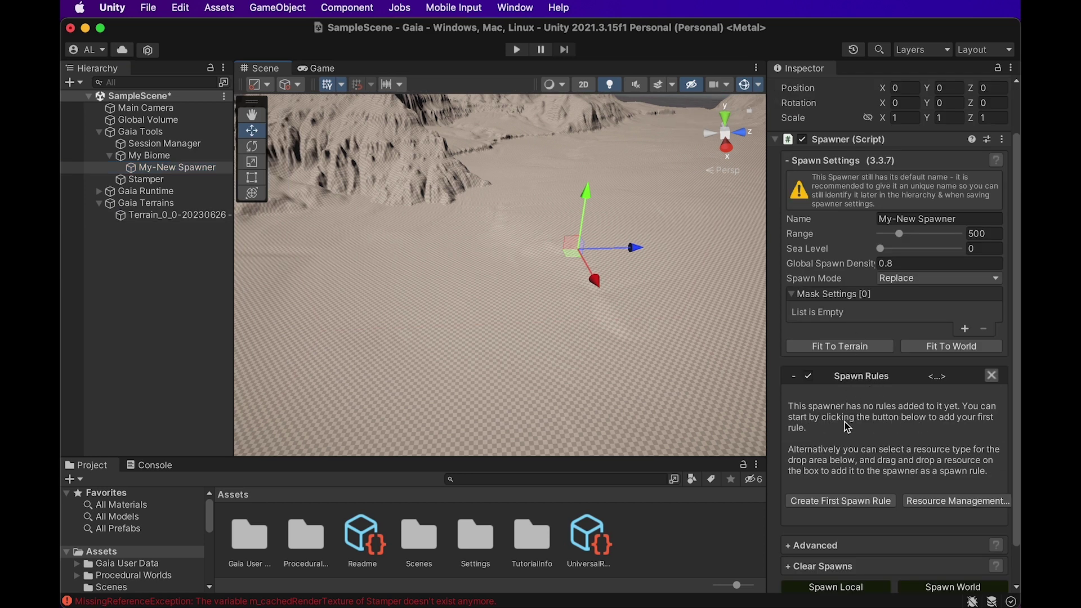
click(839, 501)
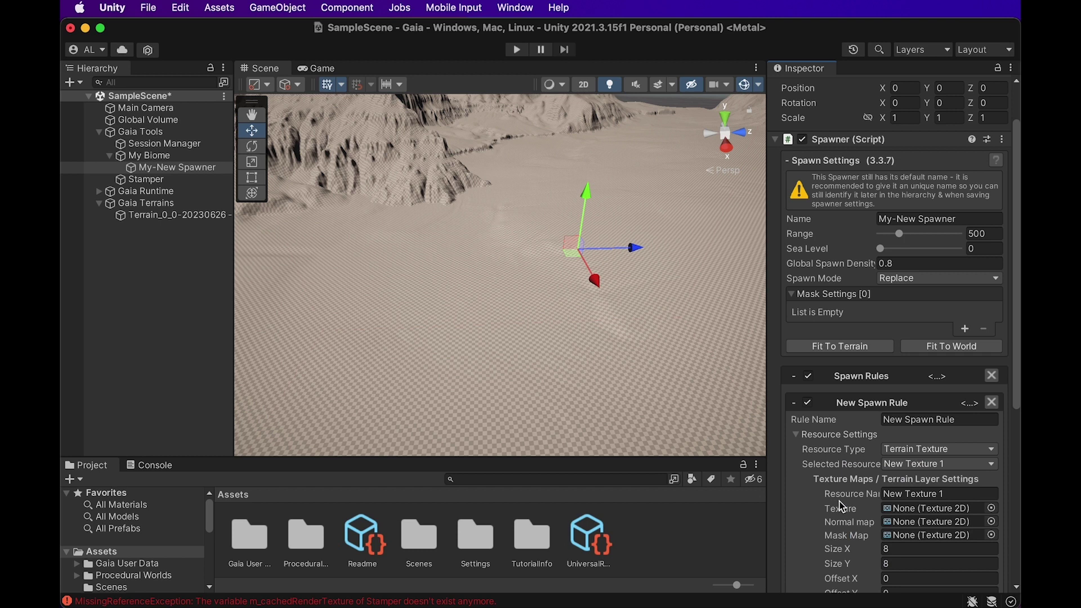
Step: Name the spawn rule 'sand' and keep Terrain Texture as its resource type
scroll(842, 507, down, 4)
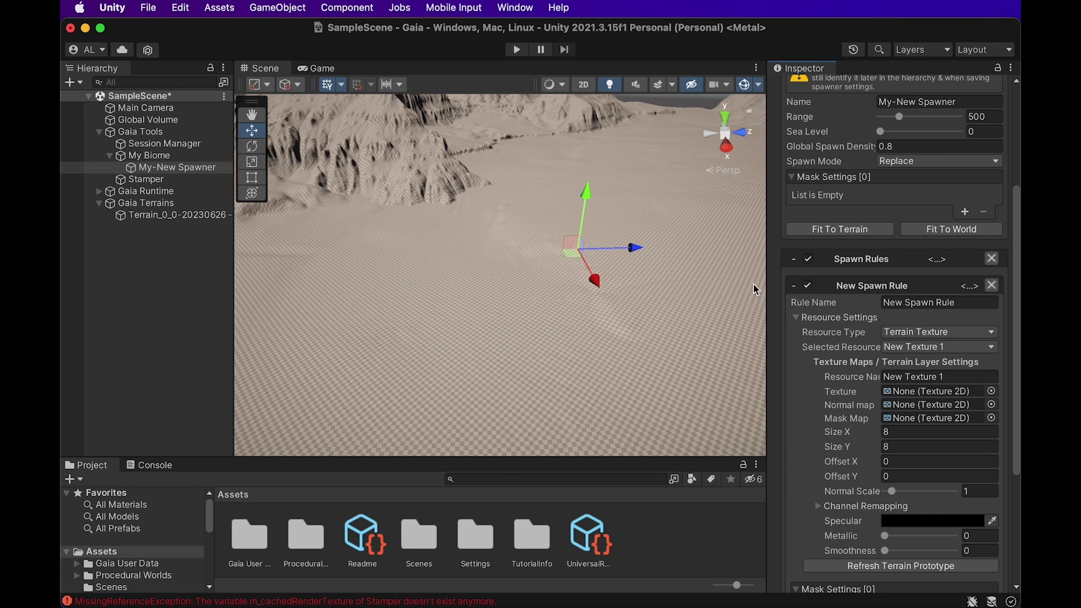
click(964, 302)
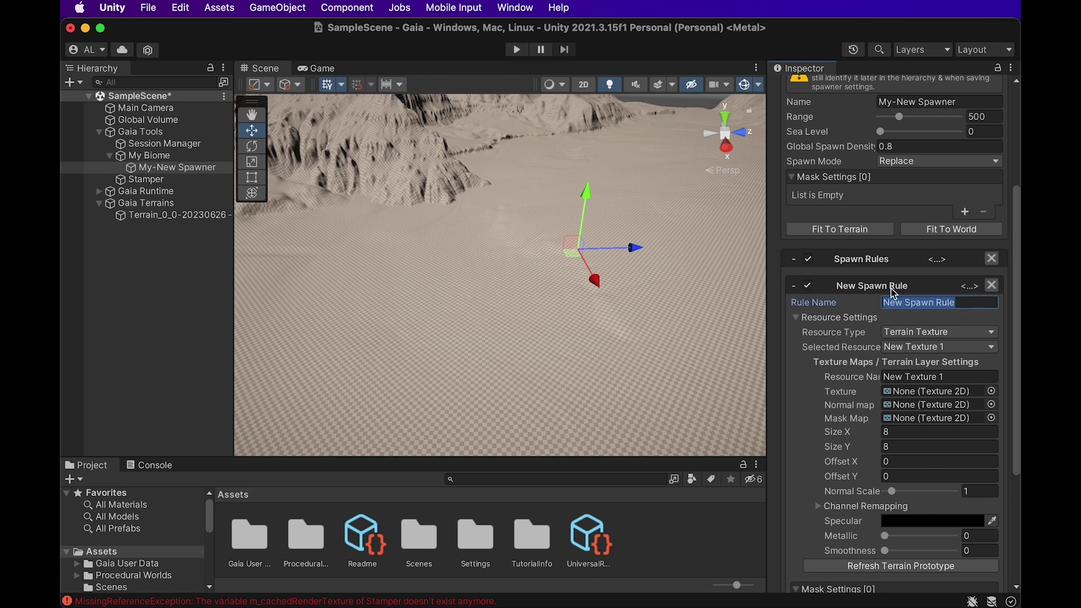
text(sand)
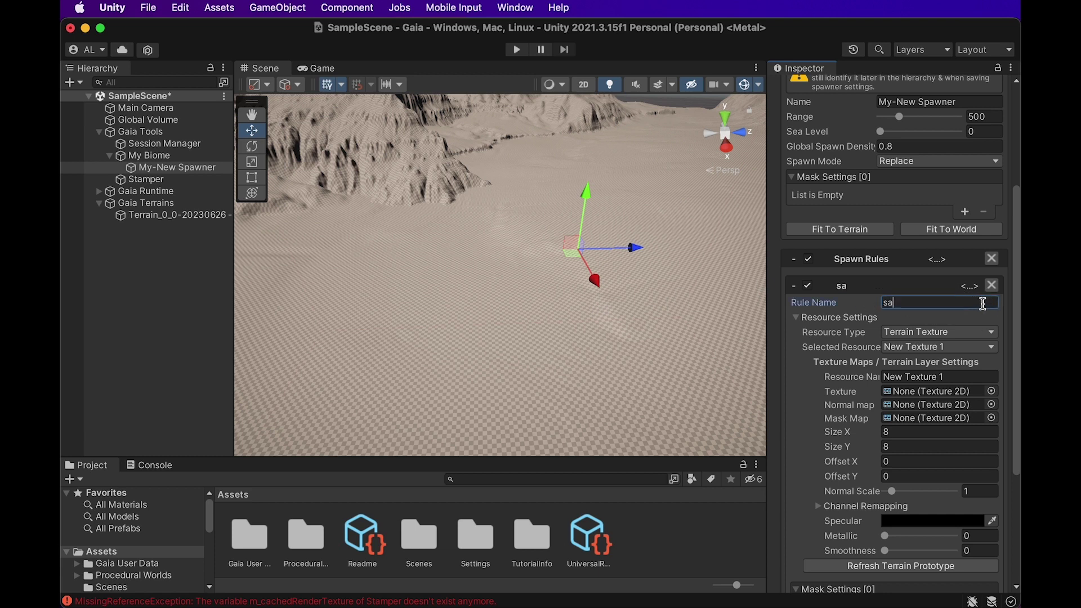
click(944, 318)
click(896, 388)
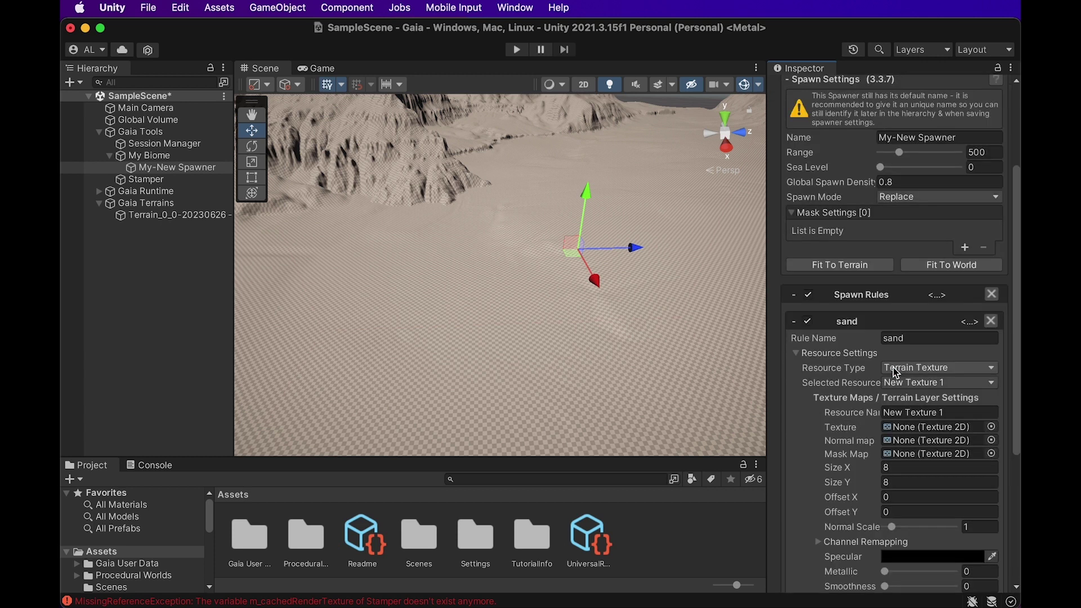
click(895, 370)
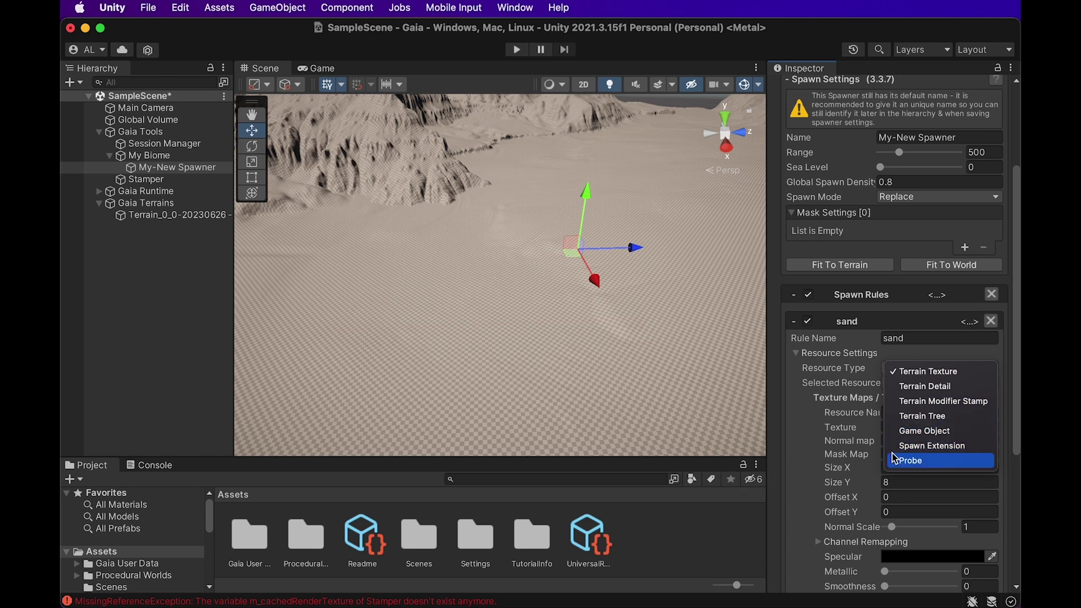
click(913, 377)
Step: Rename the My-New Spawner object to 'MyCustomTextures' in the Hierarchy
right_click(181, 168)
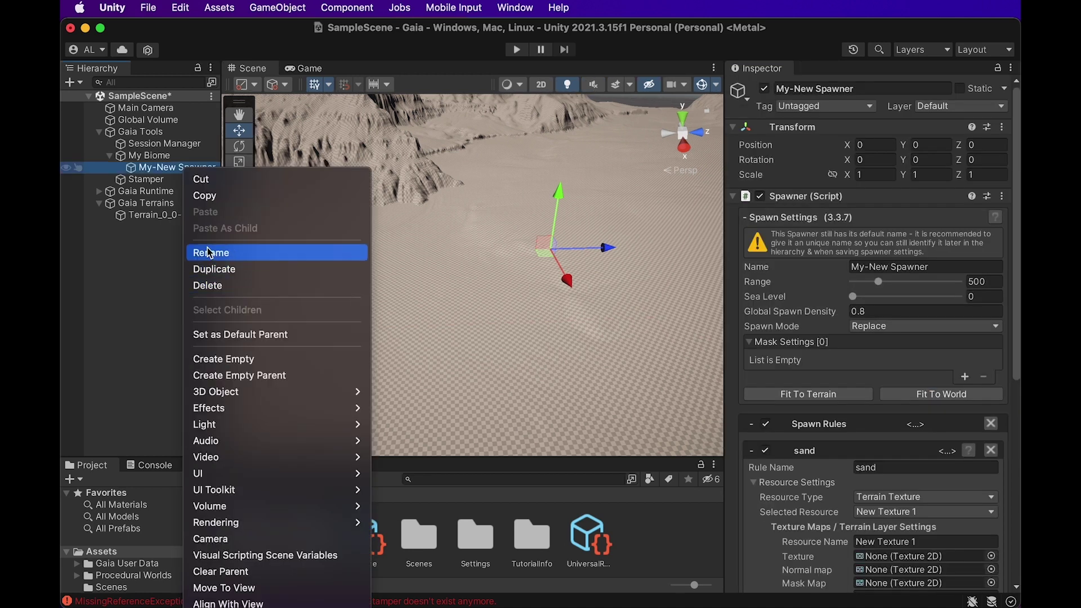
click(246, 253)
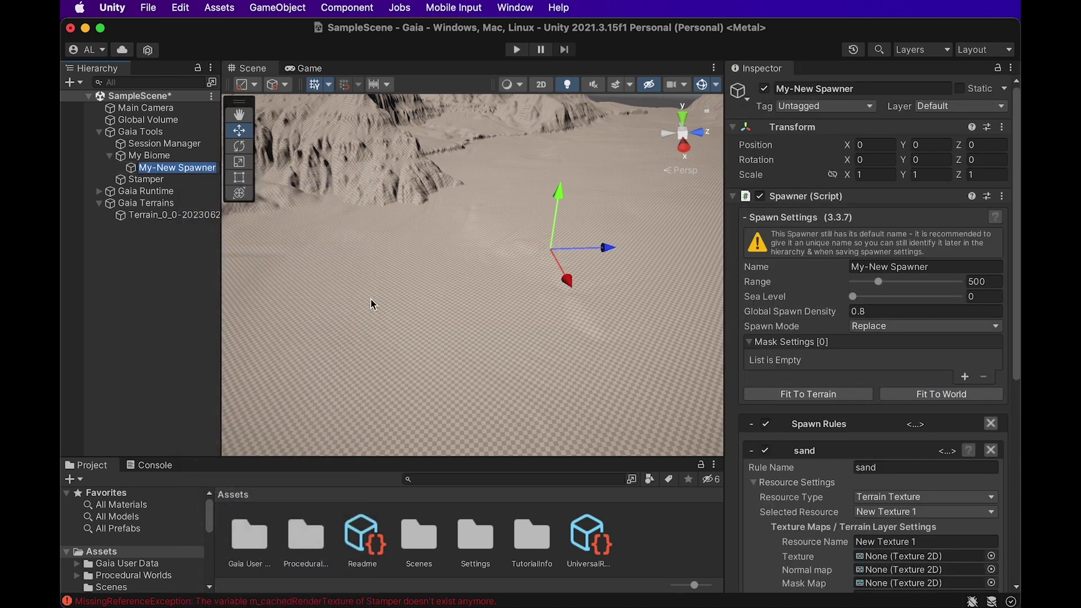
text(MyCusto)
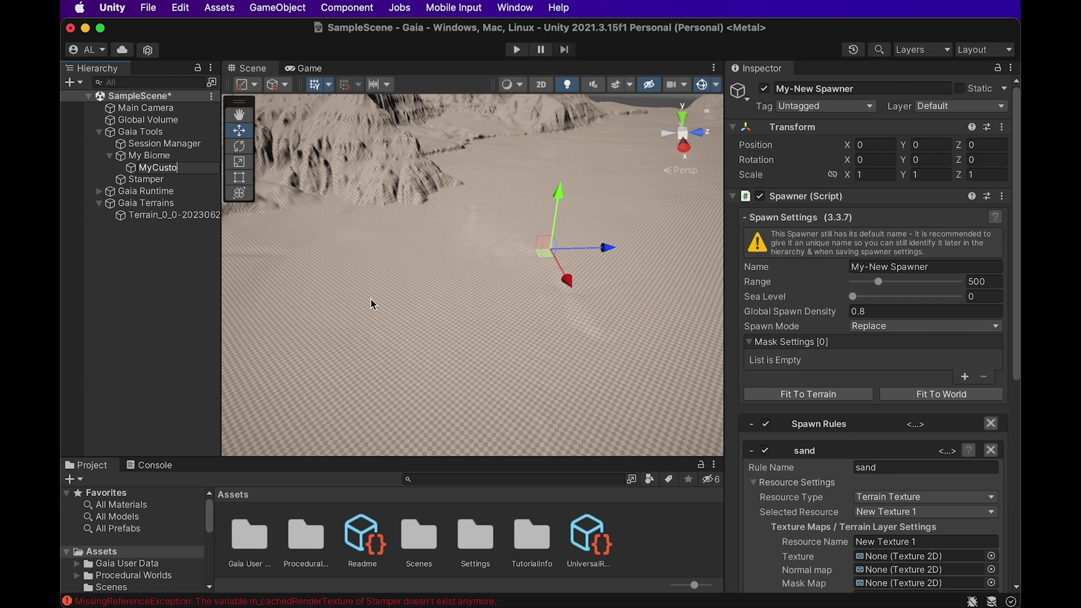
text(mTextures)
key(Return)
scroll(959, 365, down, 5)
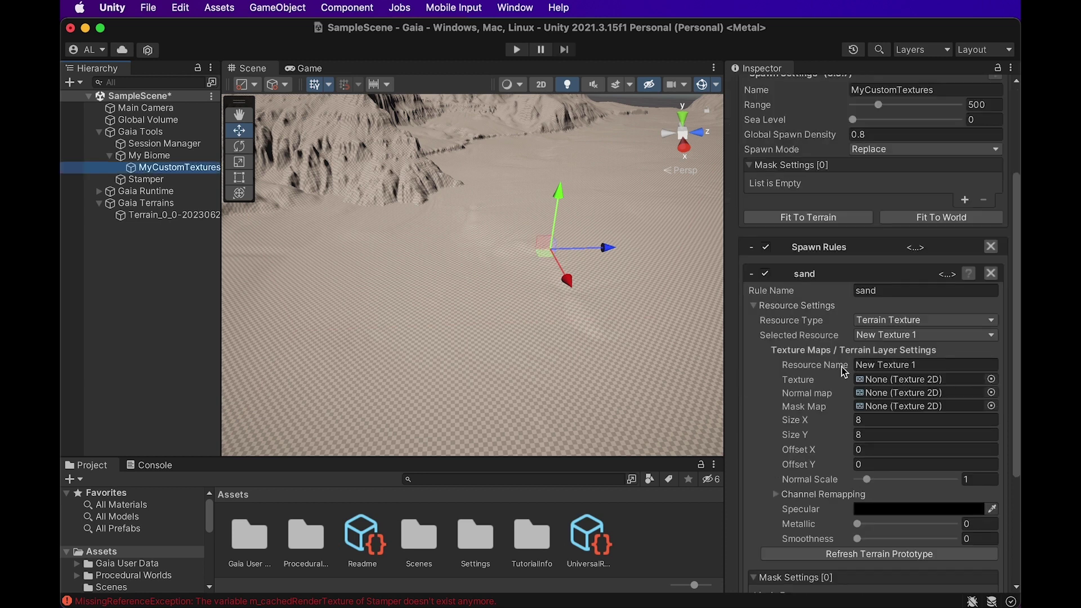
click(992, 379)
Step: Assign T_Ground_Sand_02_A_Sm as the sand layer's texture
click(992, 385)
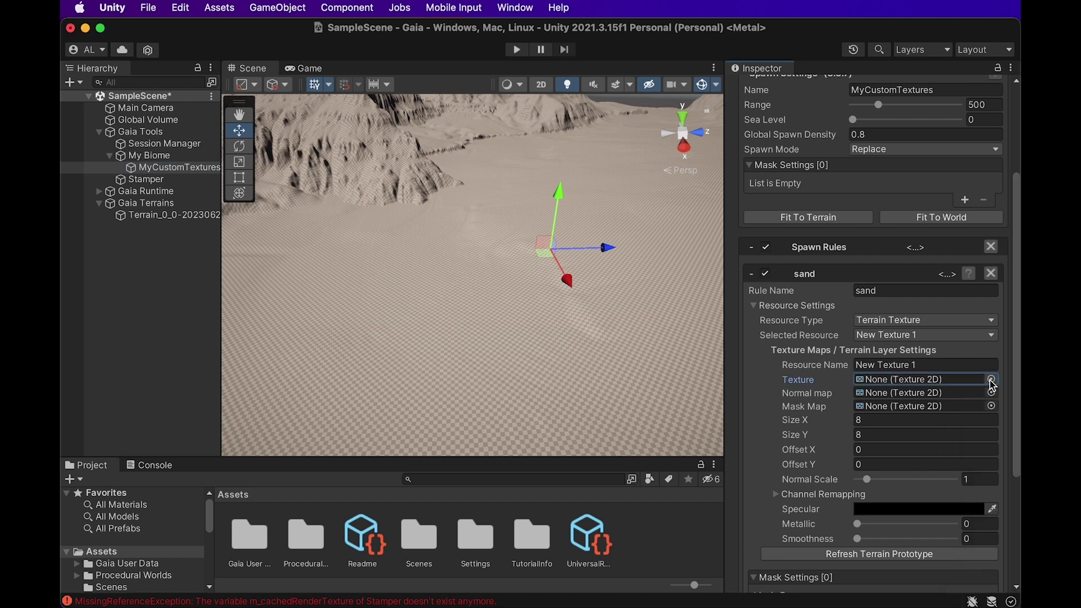
click(992, 381)
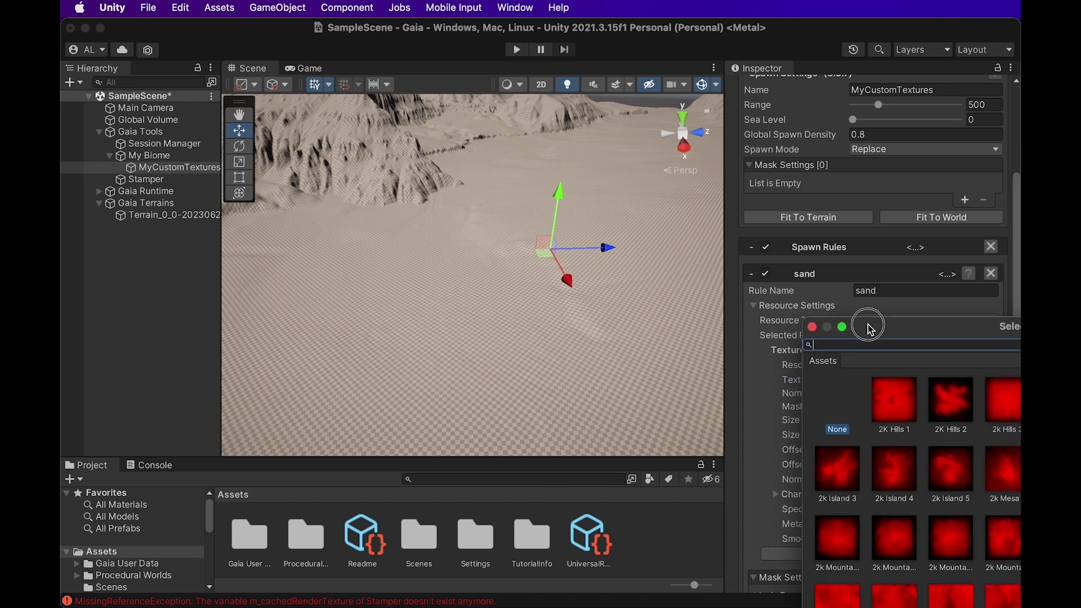
drag(864, 321, 469, 215)
text(sand)
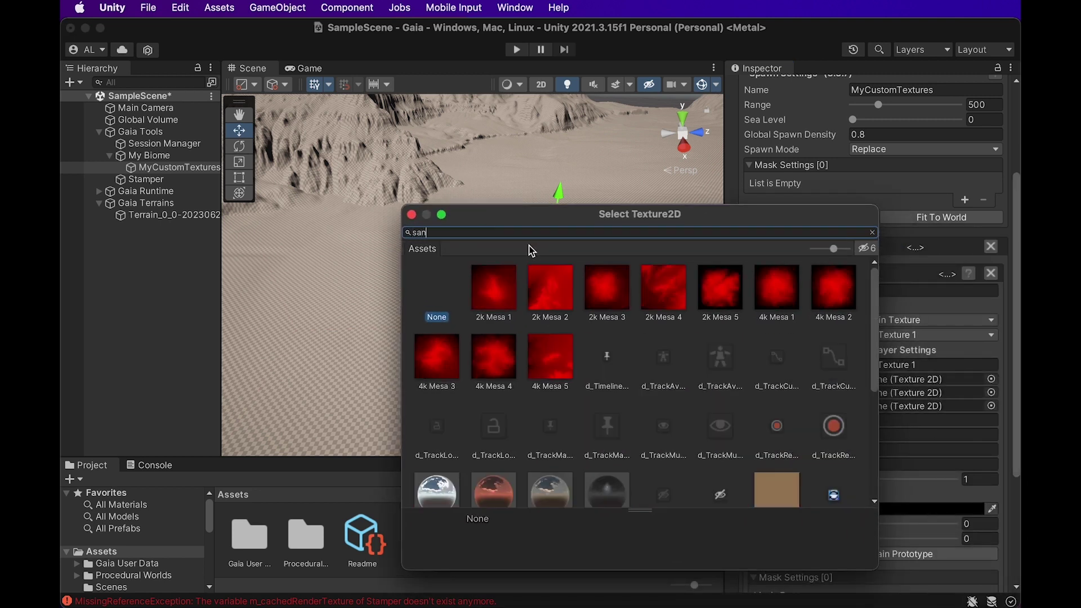
click(539, 296)
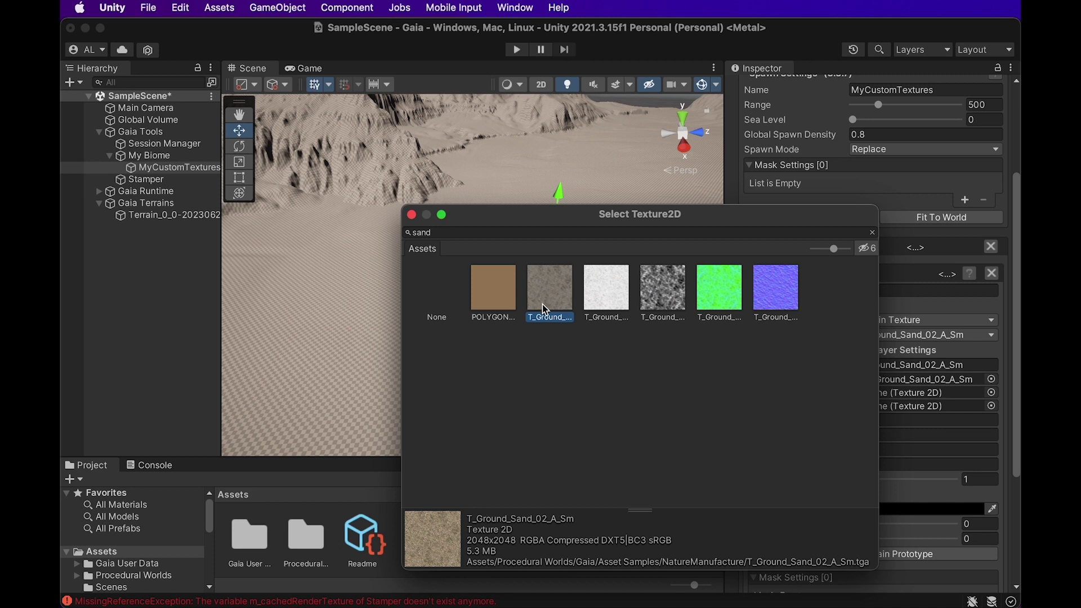
double_click(551, 305)
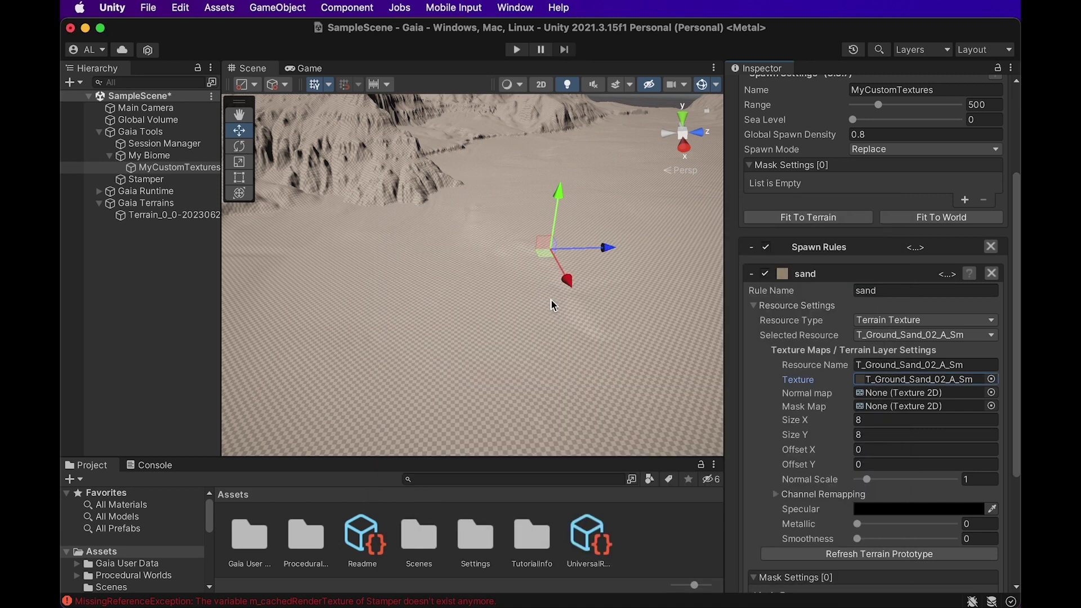
Step: Set T_Ground_Sand_02_N as the sand layer's normal map
click(991, 392)
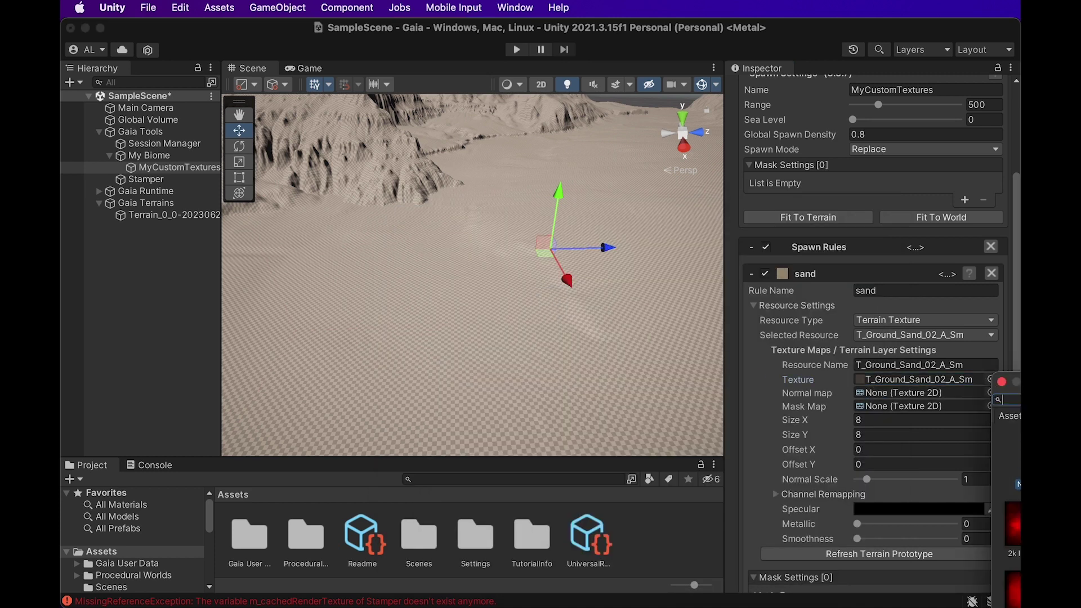
text(sand)
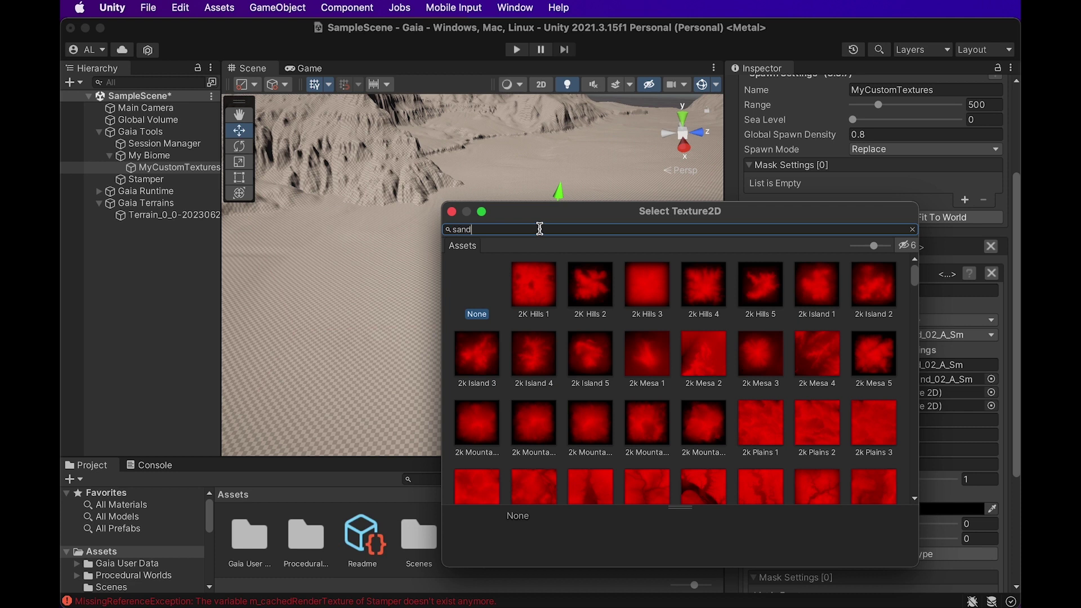
click(816, 293)
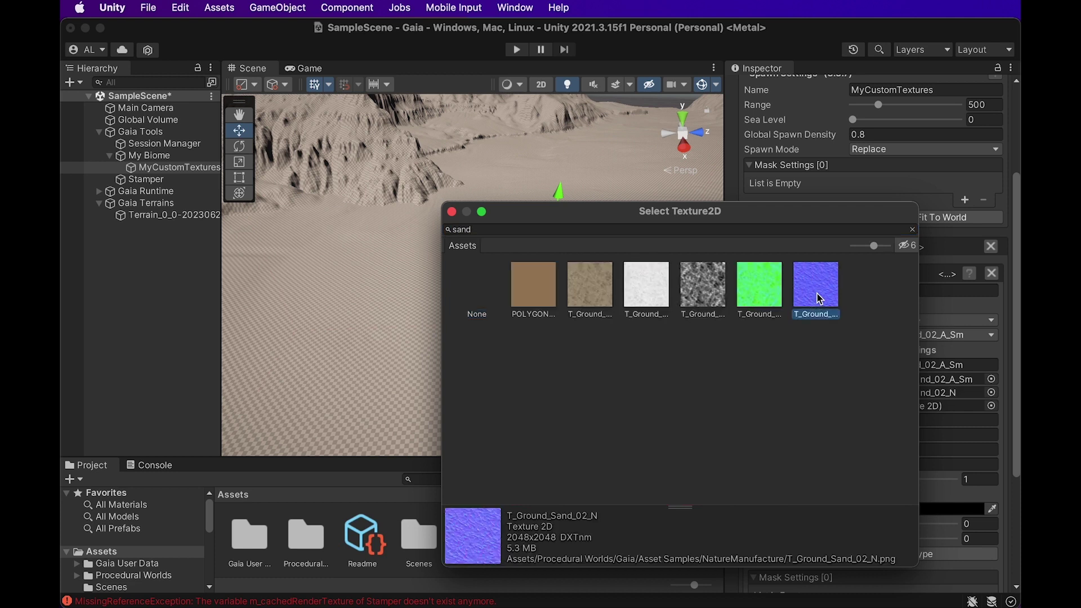
double_click(815, 296)
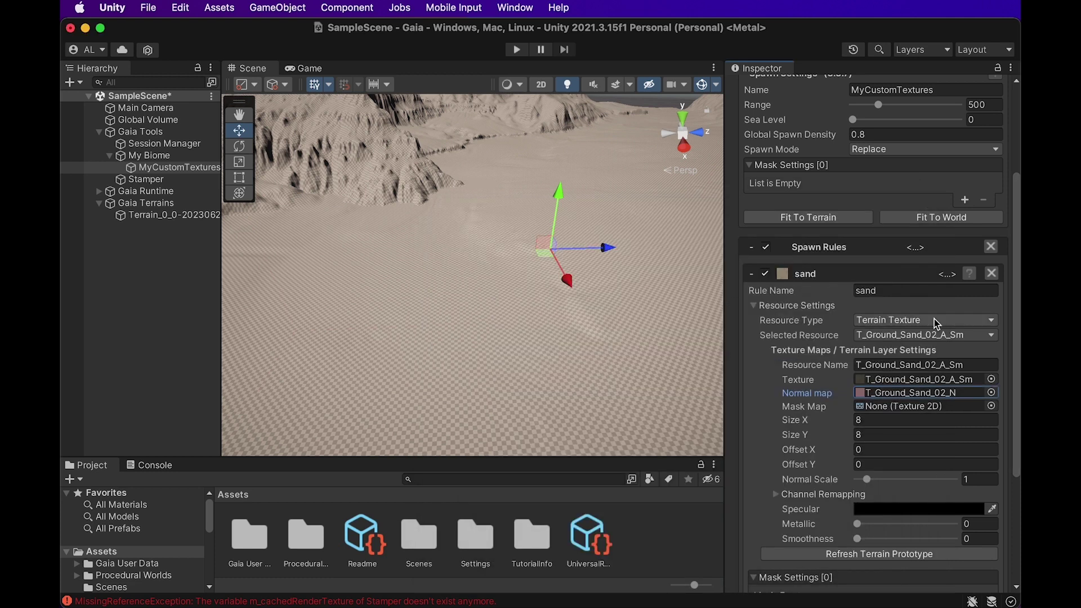
Step: Set T_Ground_Sand_02_M as the sand layer's mask map
click(991, 406)
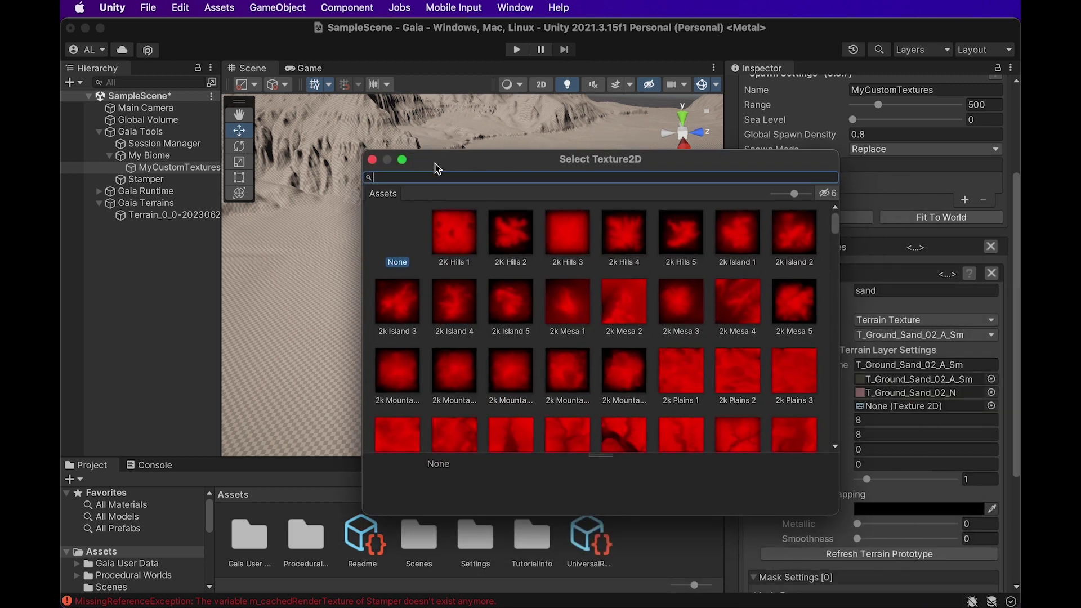
text(sand)
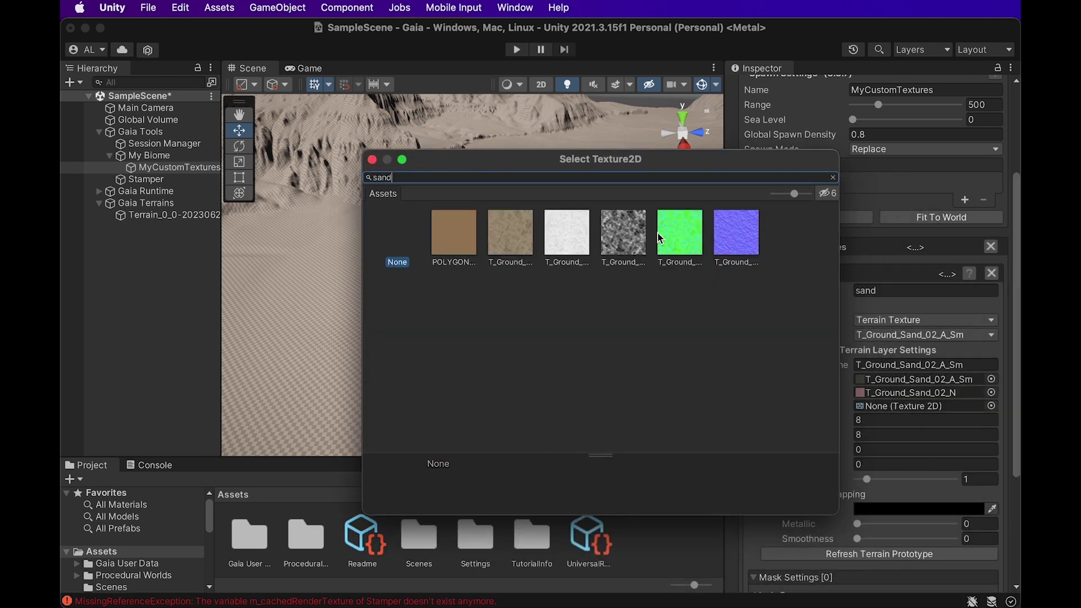
click(685, 245)
double_click(685, 245)
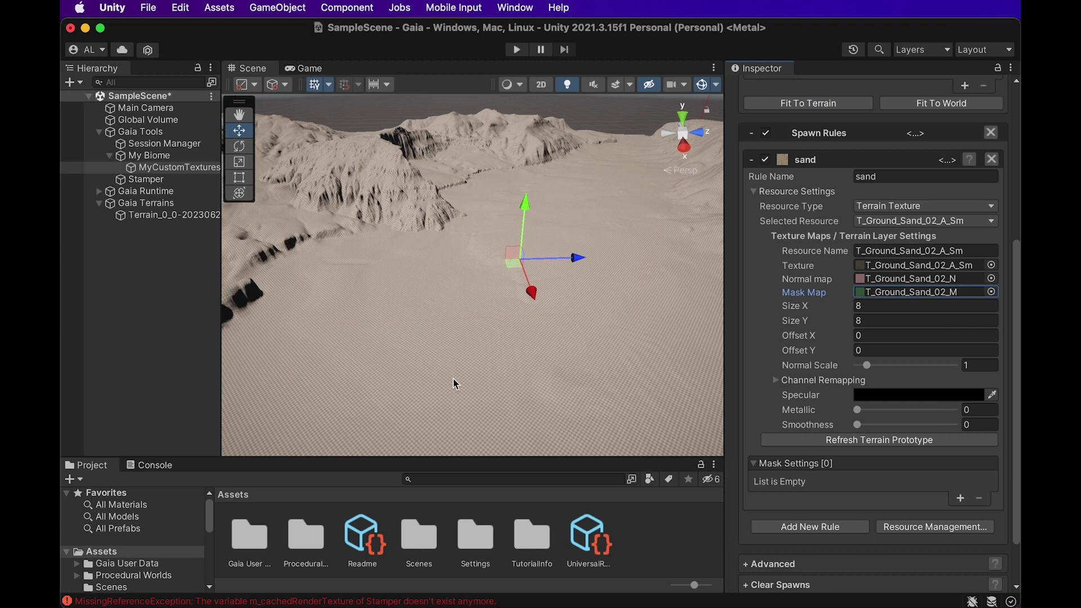
alt+drag(454, 379, 486, 351)
Step: Run Spawn World to cover the terrain in sand, then survey the sand plain and hills
scroll(791, 481, down, 3)
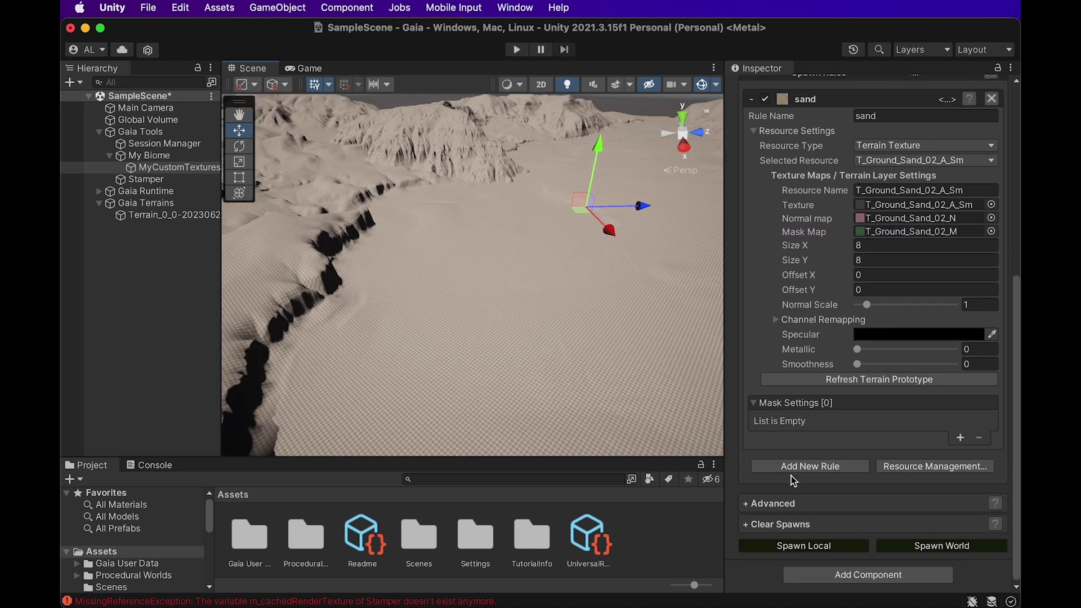
click(942, 546)
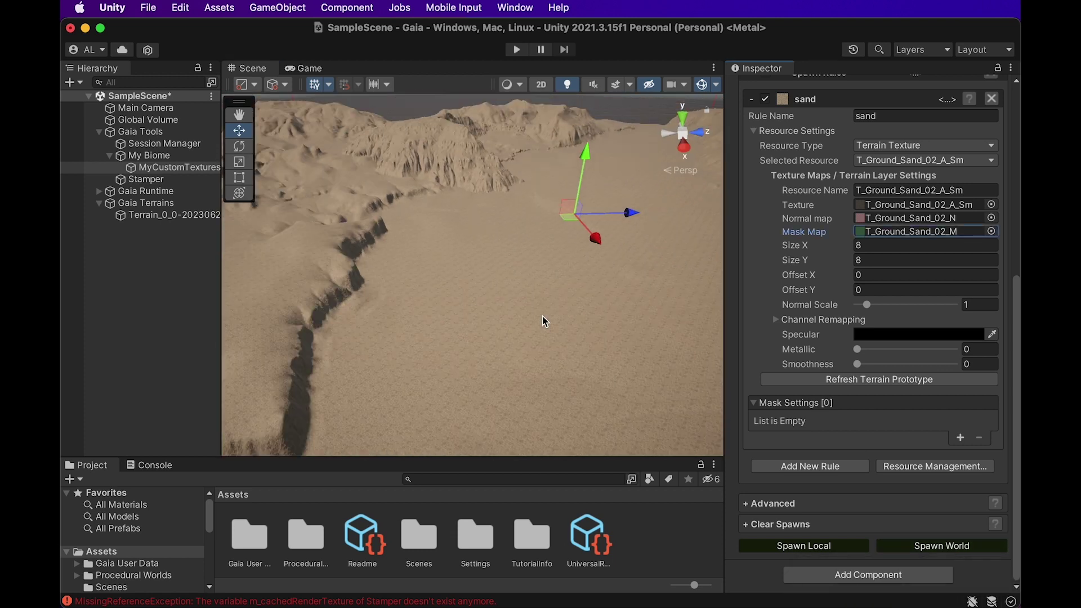
middle_drag(466, 300, 454, 268)
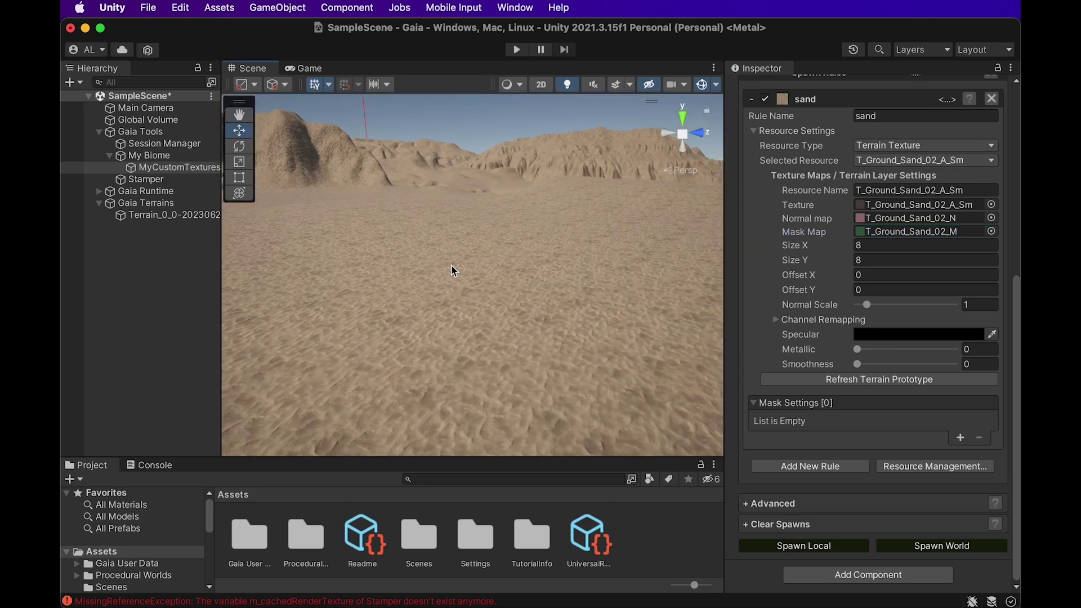
alt+drag(454, 268, 618, 299)
mouse_move(618, 300)
middle_down()
mouse_move(561, 278)
mouse_move(542, 309)
mouse_move(495, 299)
mouse_move(628, 313)
middle_up()
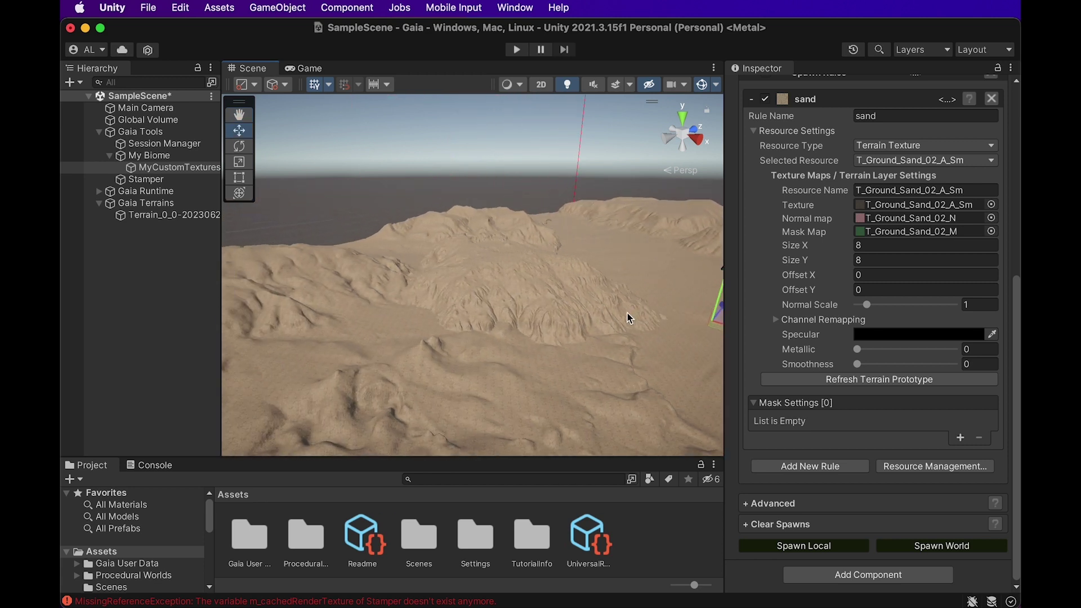
alt+drag(627, 314, 472, 327)
scroll(478, 326, up, 5)
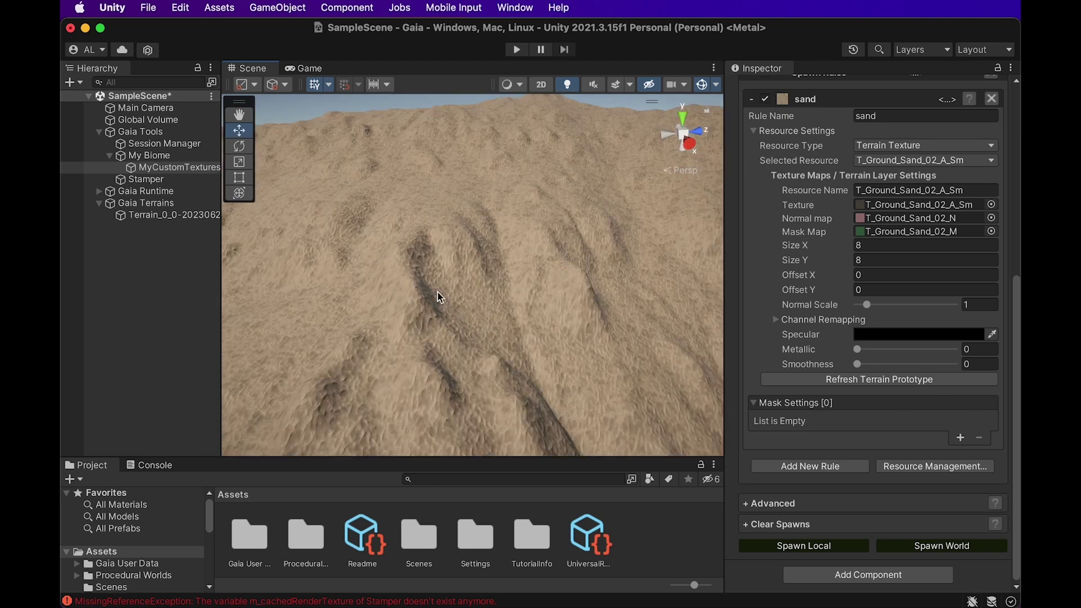
Step: Try a 16 by 16 tile size and 0.8 normal scale on the sand layer
click(857, 246)
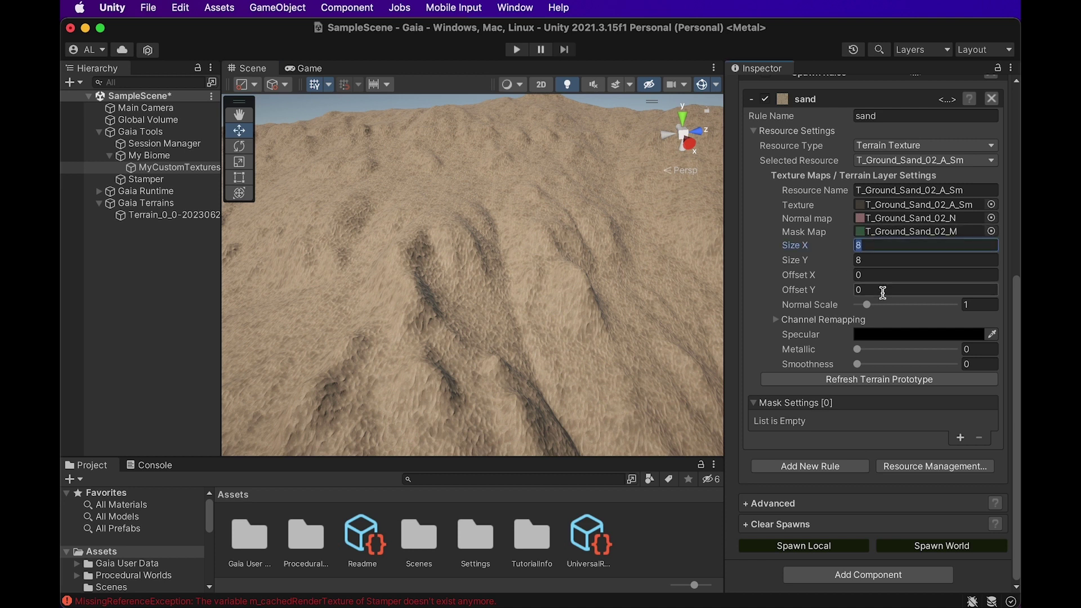
drag(867, 305, 865, 305)
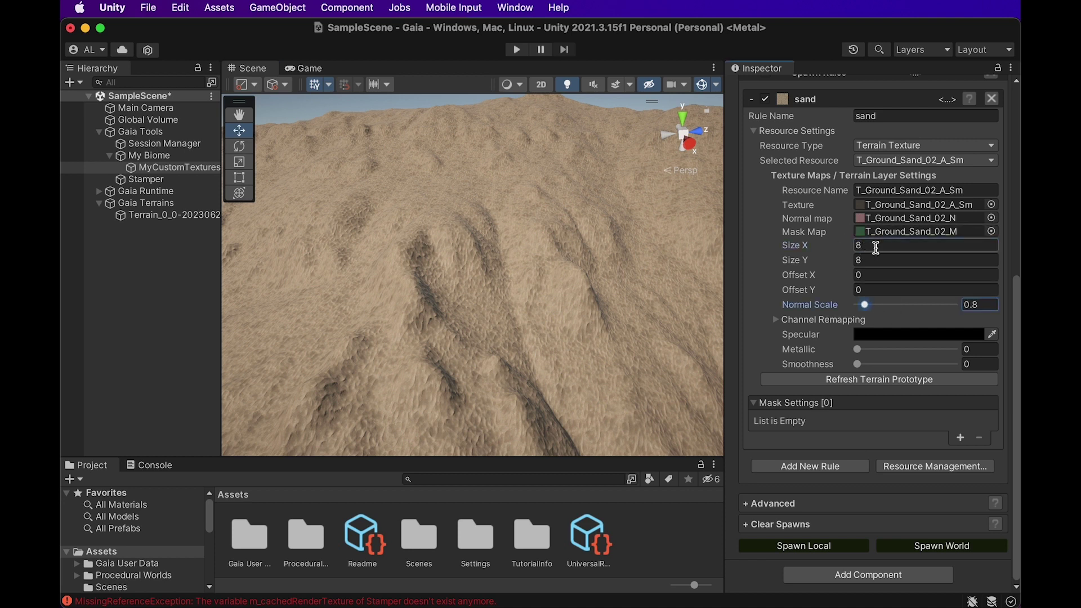
click(875, 247)
text(16)
click(882, 261)
text(16)
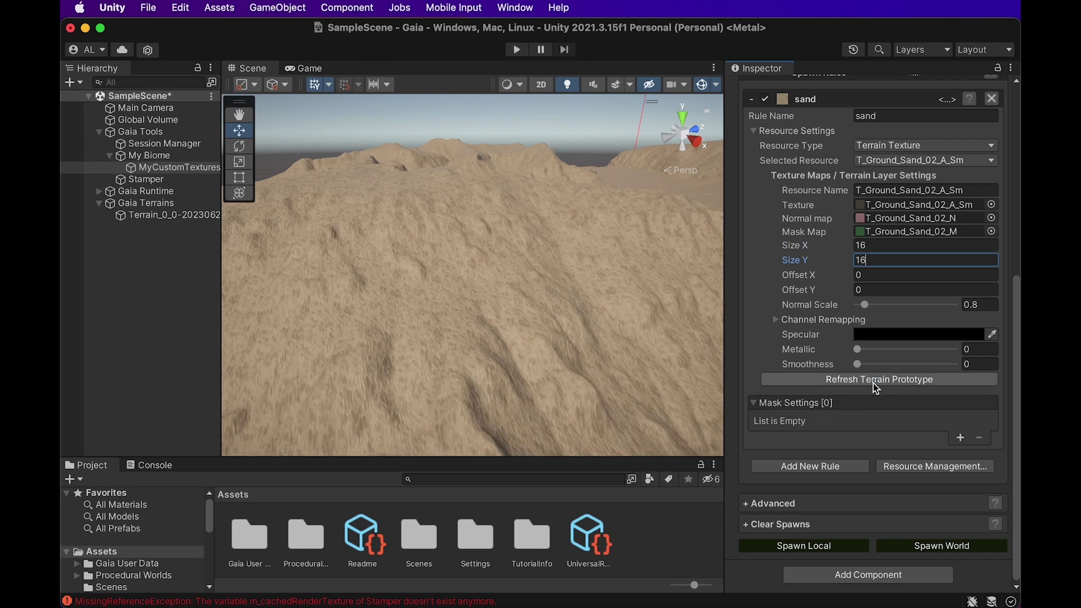
Step: Undo the Y tiling change, set the sand tiling to 64, and refresh the terrain prototype
scroll(402, 337, up, 3)
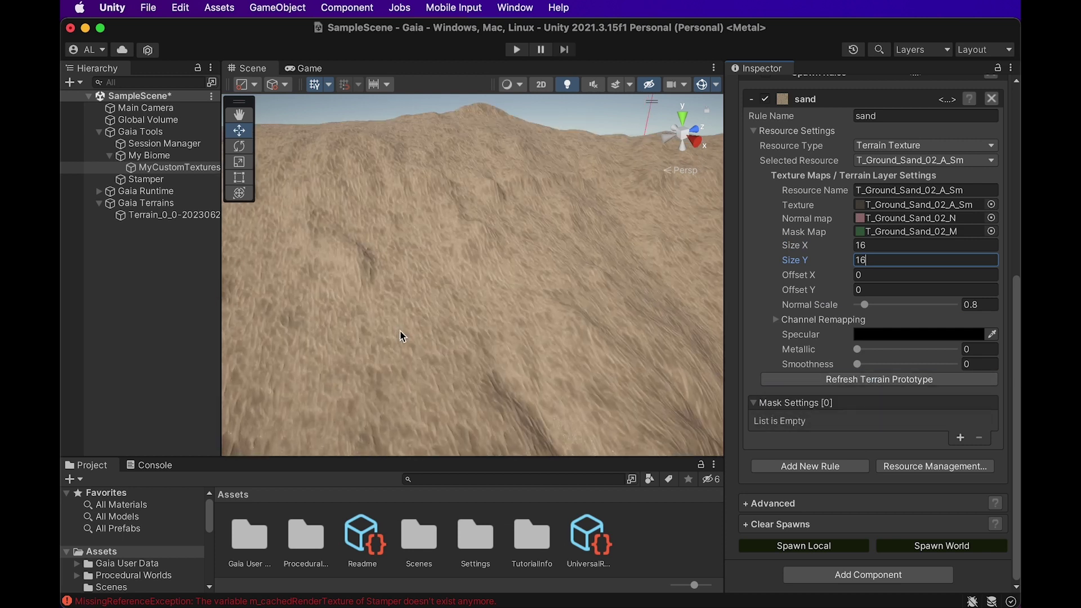
key(super+z)
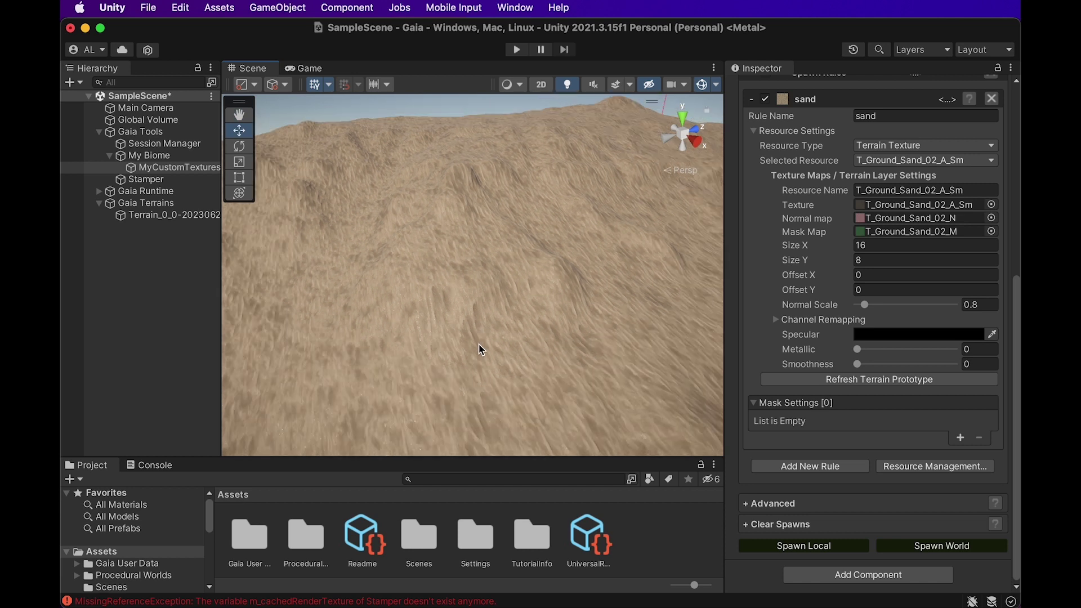
scroll(479, 346, down, 5)
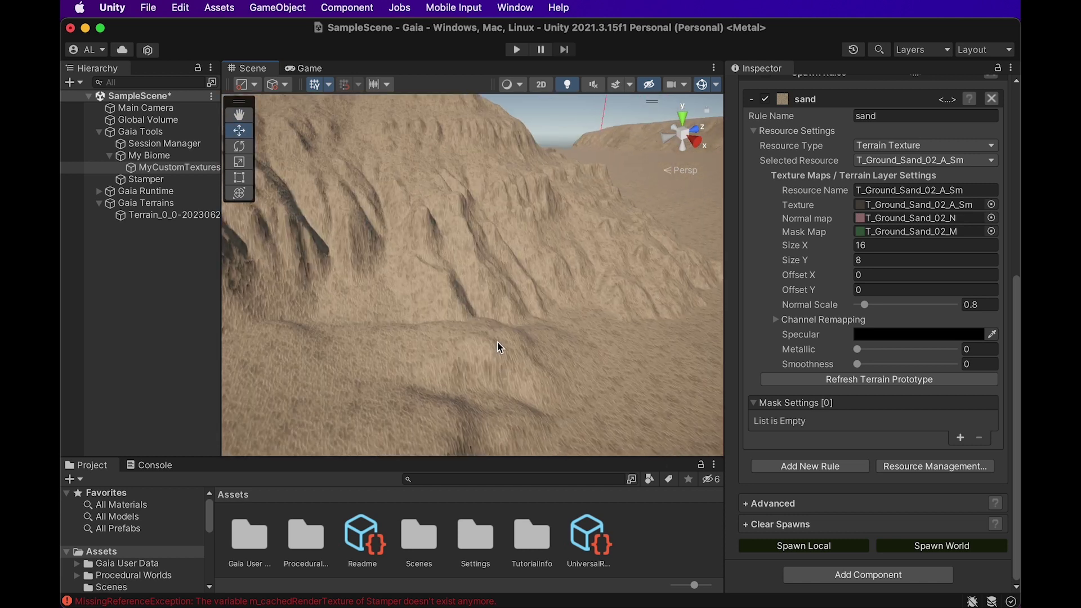
scroll(499, 345, down, 5)
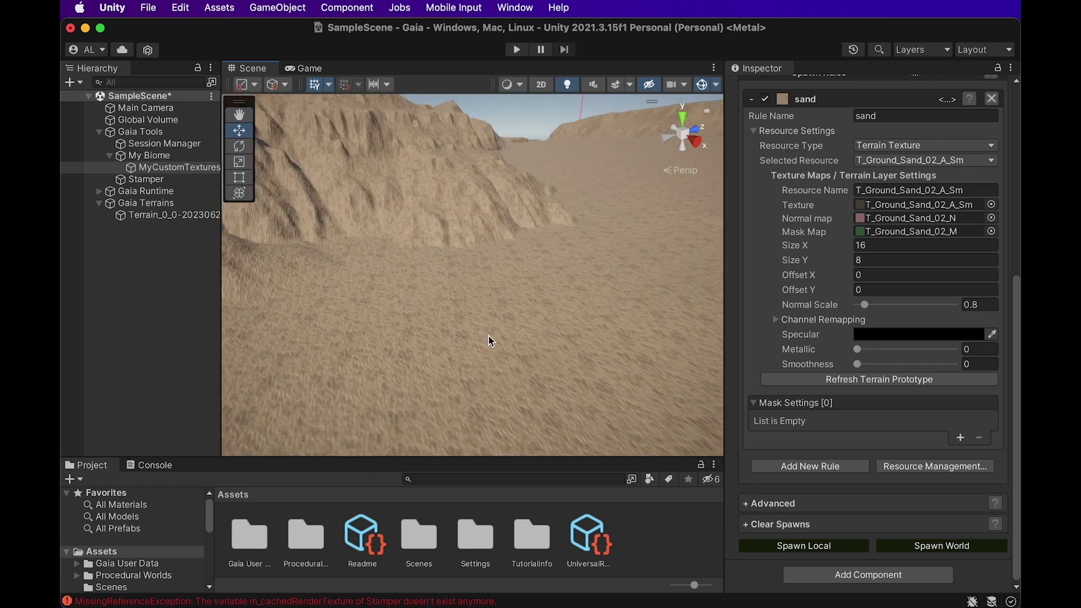
click(907, 246)
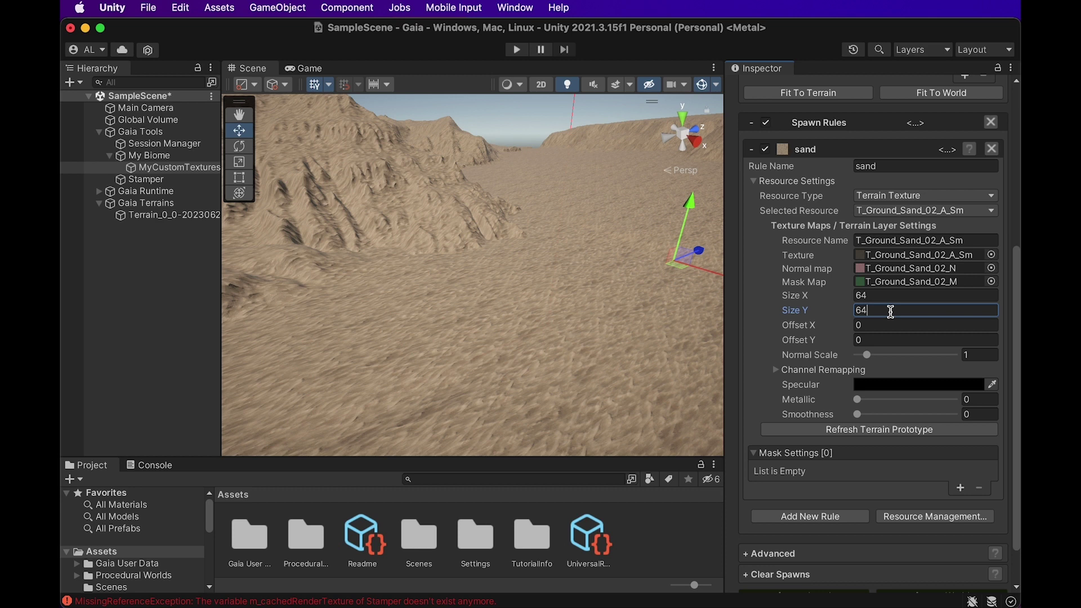
click(870, 436)
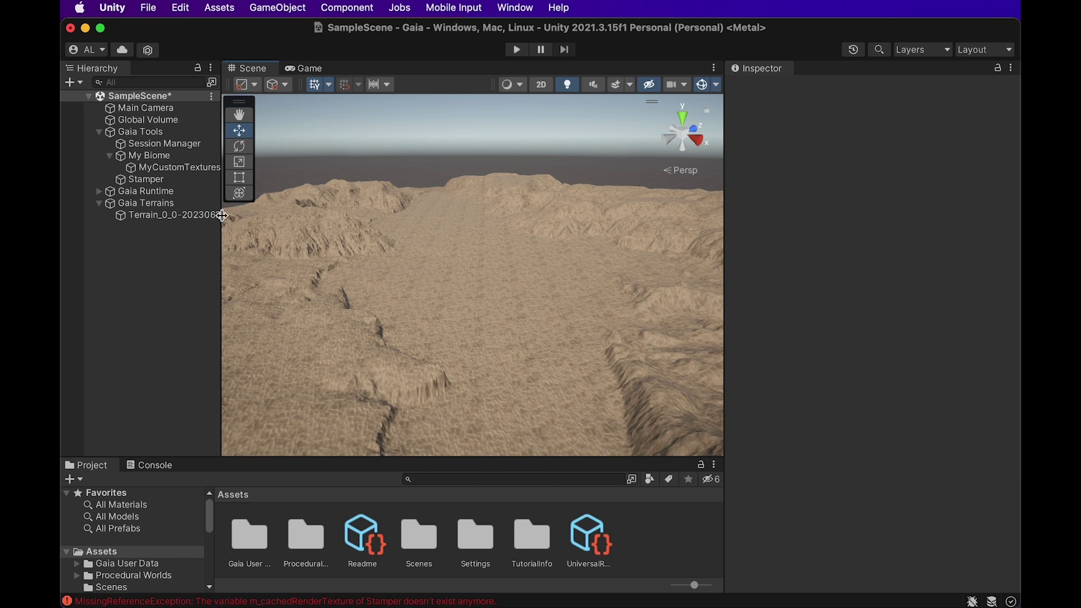
Step: Select the Terrain object and view its Create Neighbor Terrains tool
click(165, 217)
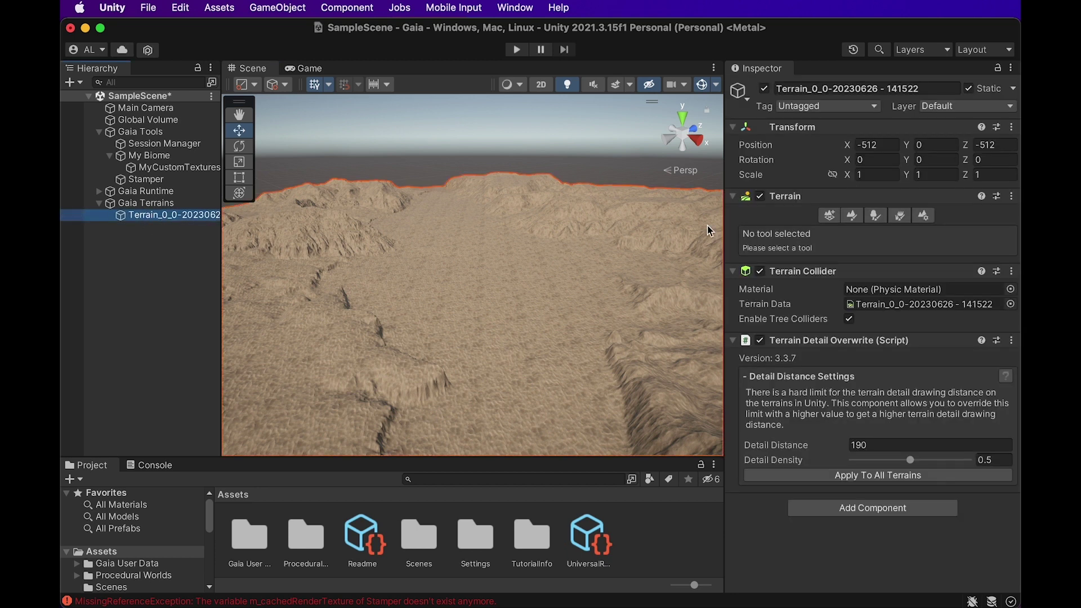
click(829, 220)
scroll(446, 262, down, 10)
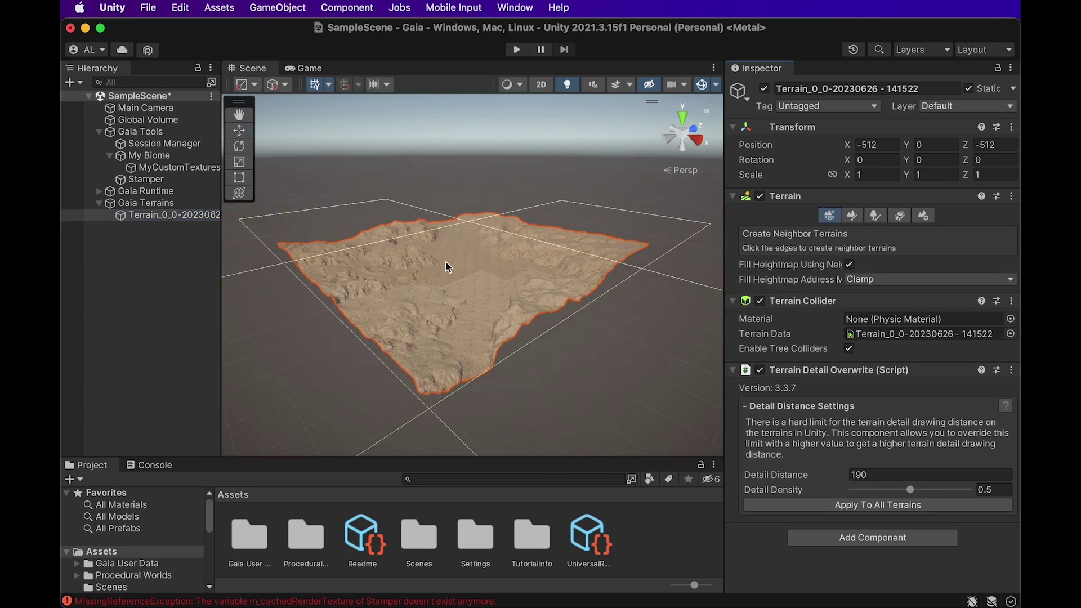
scroll(448, 263, down, 1)
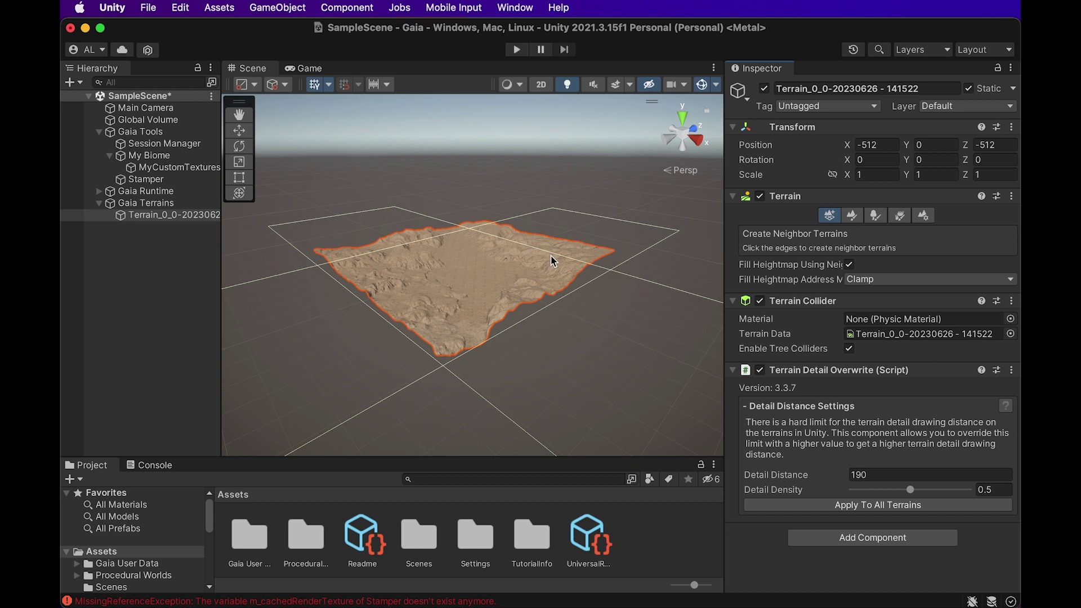
scroll(521, 260, up, 10)
Step: Browse the Paint Terrain, Paint Trees, Paint Details and Terrain Settings tools, returning to the paint modes
click(852, 216)
click(839, 232)
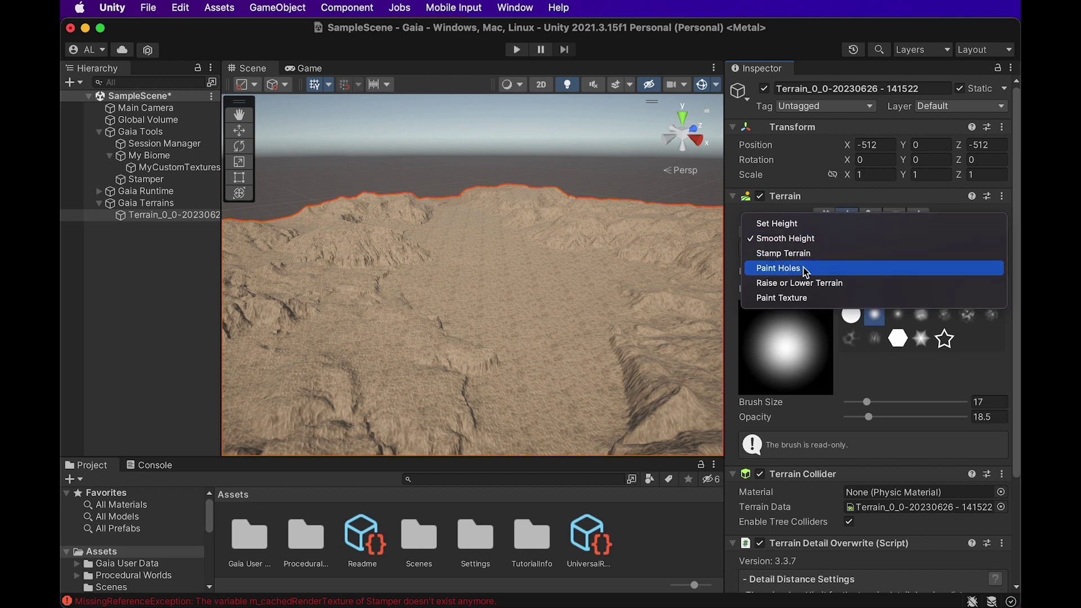
click(780, 201)
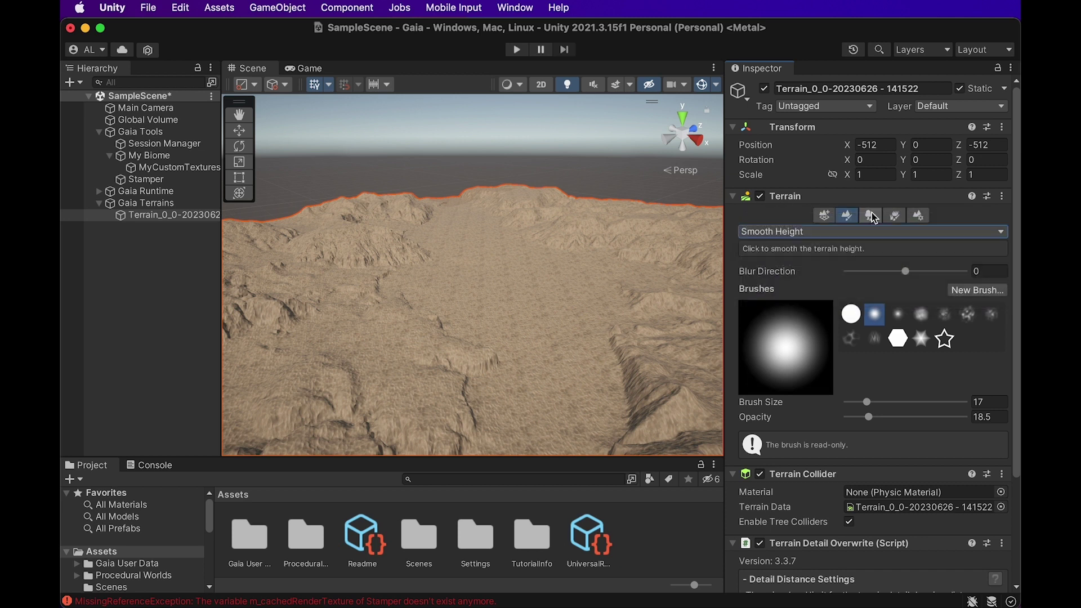
click(872, 214)
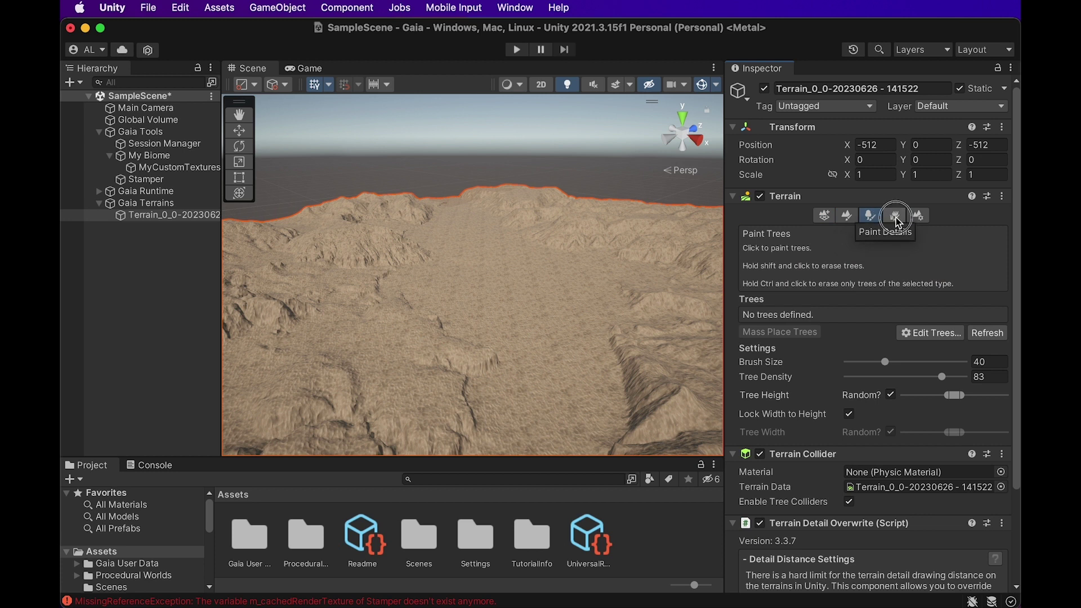
click(895, 216)
click(918, 217)
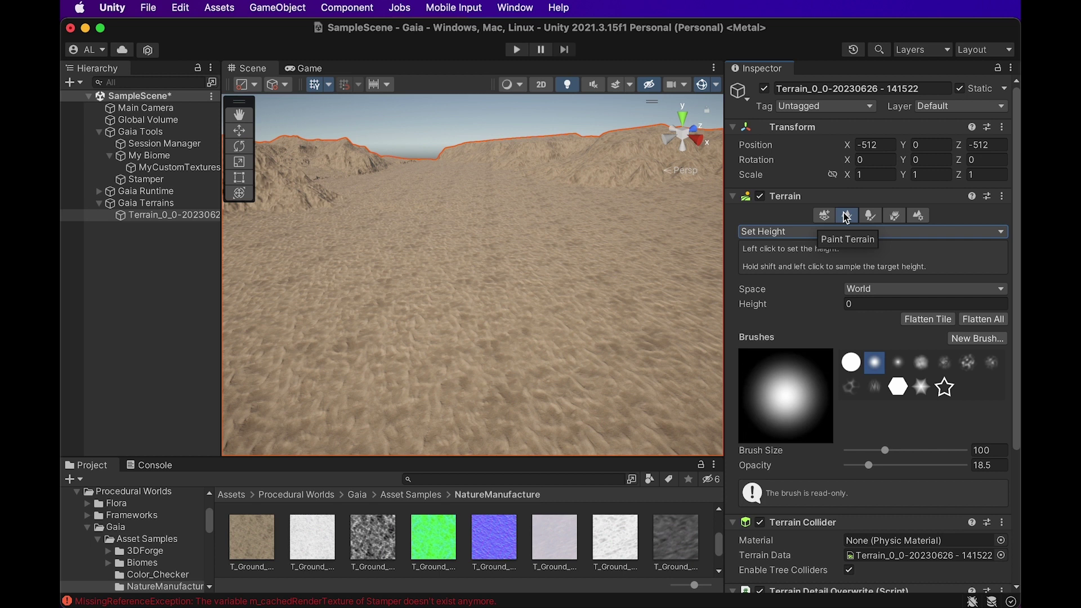
click(842, 232)
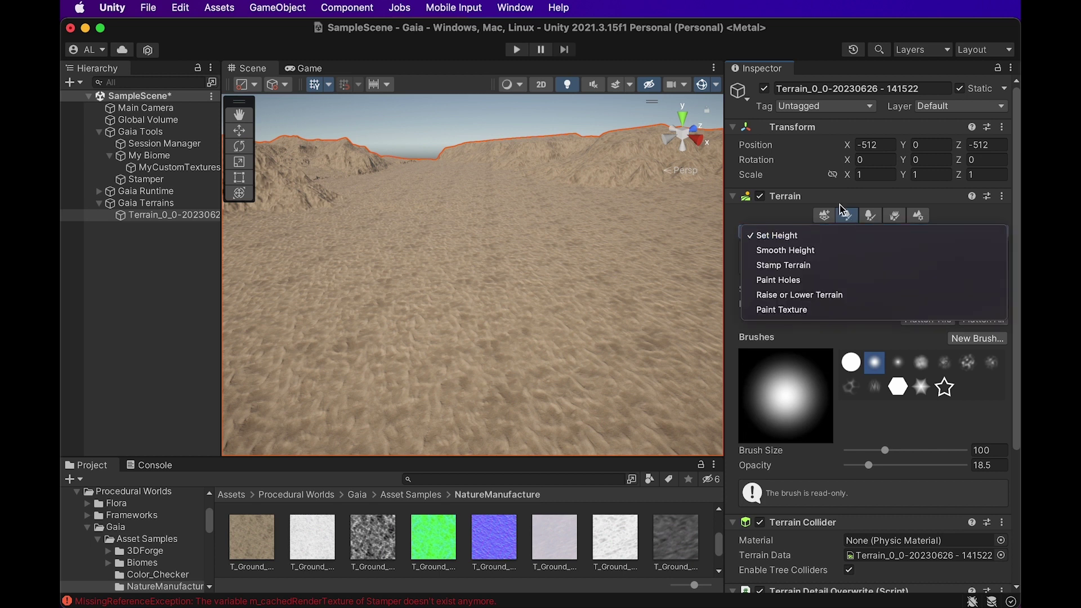
Step: Switch to Raise or Lower Terrain with brush size 33 and opacity 10.5
click(805, 297)
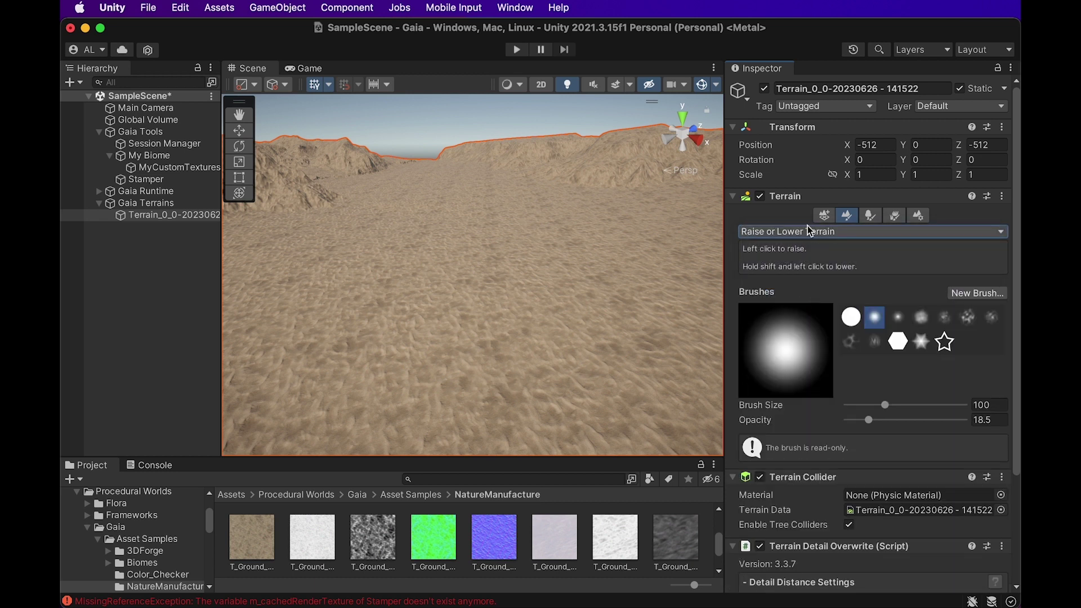
drag(885, 405, 873, 406)
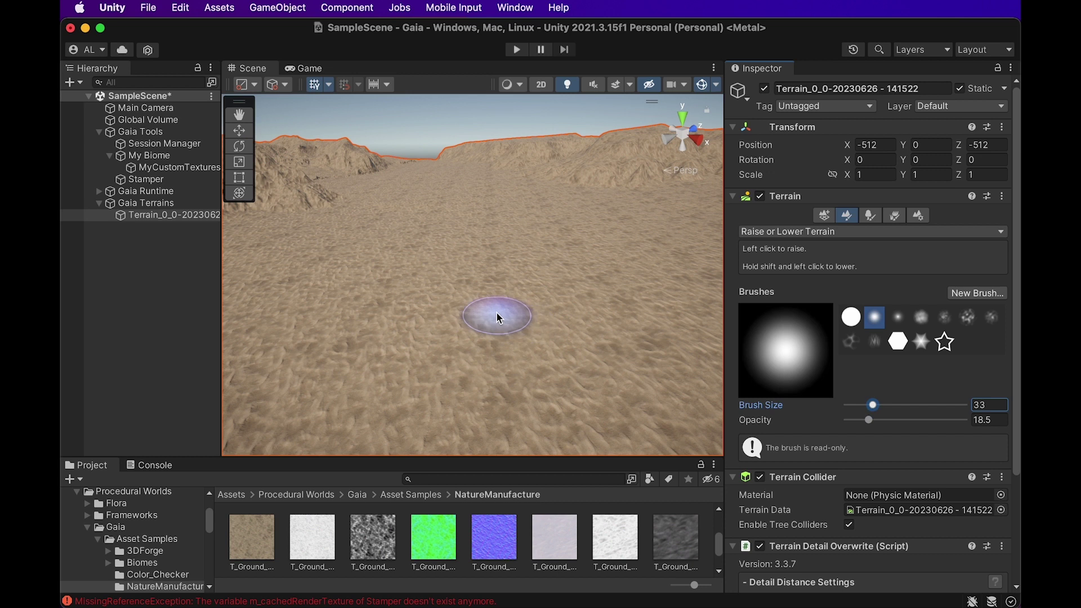
drag(866, 420, 859, 420)
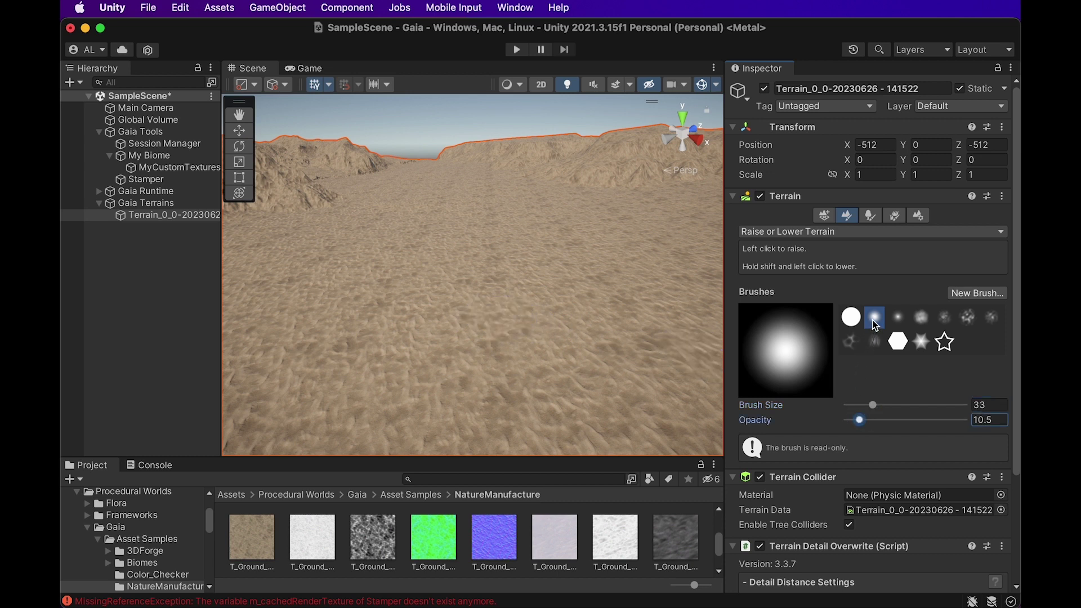
Step: Sculpt small dunes, a ridge and a tall peak into the sand valley
drag(479, 297, 499, 304)
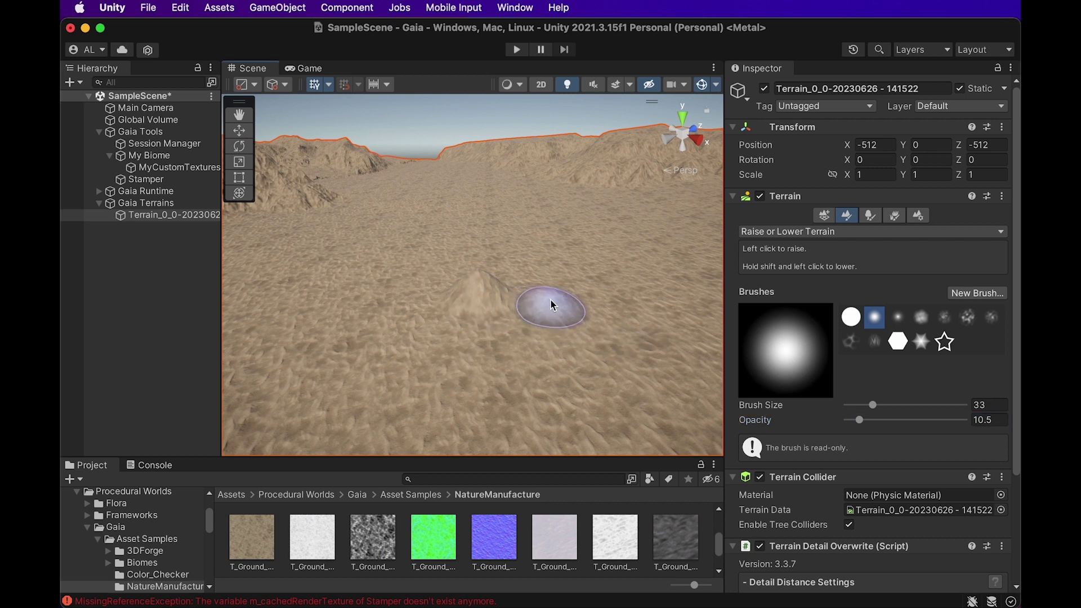
drag(552, 305, 543, 306)
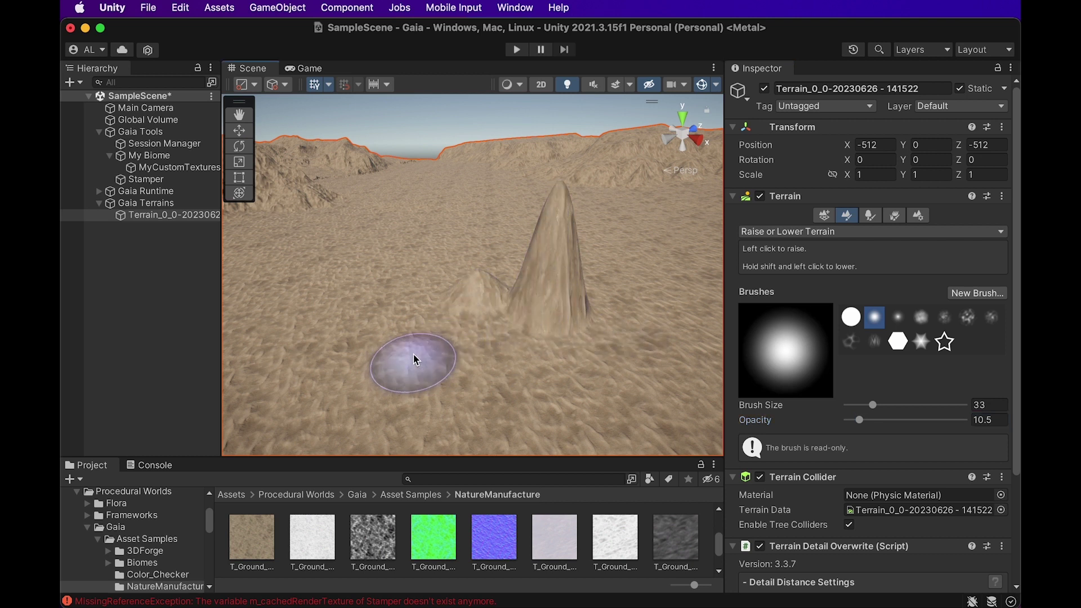
drag(415, 361, 595, 379)
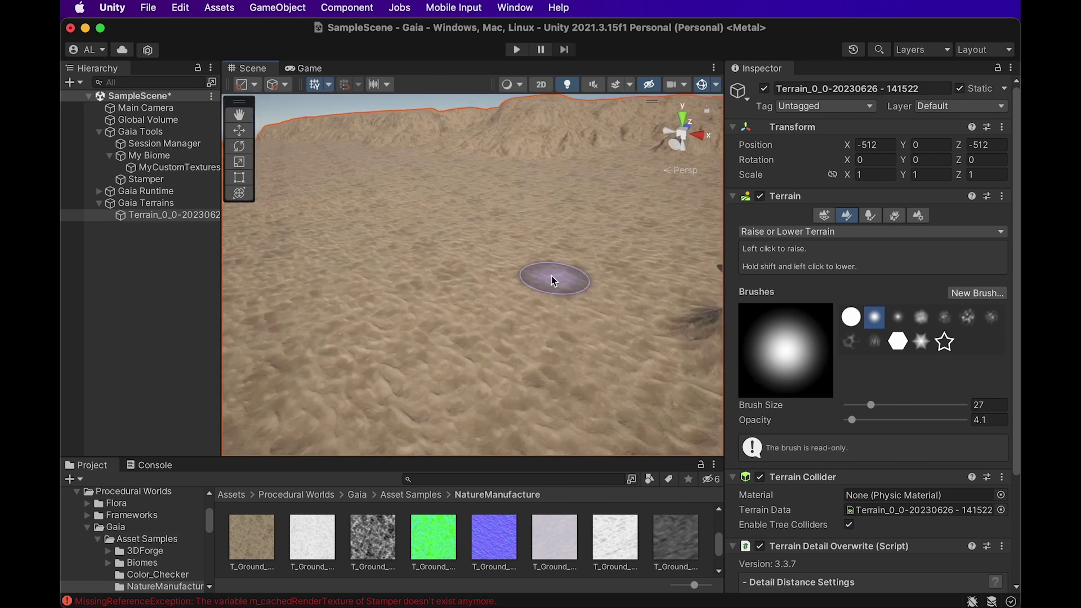
mouse_move(410, 255)
mouse_down()
mouse_move(468, 263)
mouse_move(495, 282)
mouse_move(424, 309)
mouse_move(362, 292)
mouse_up()
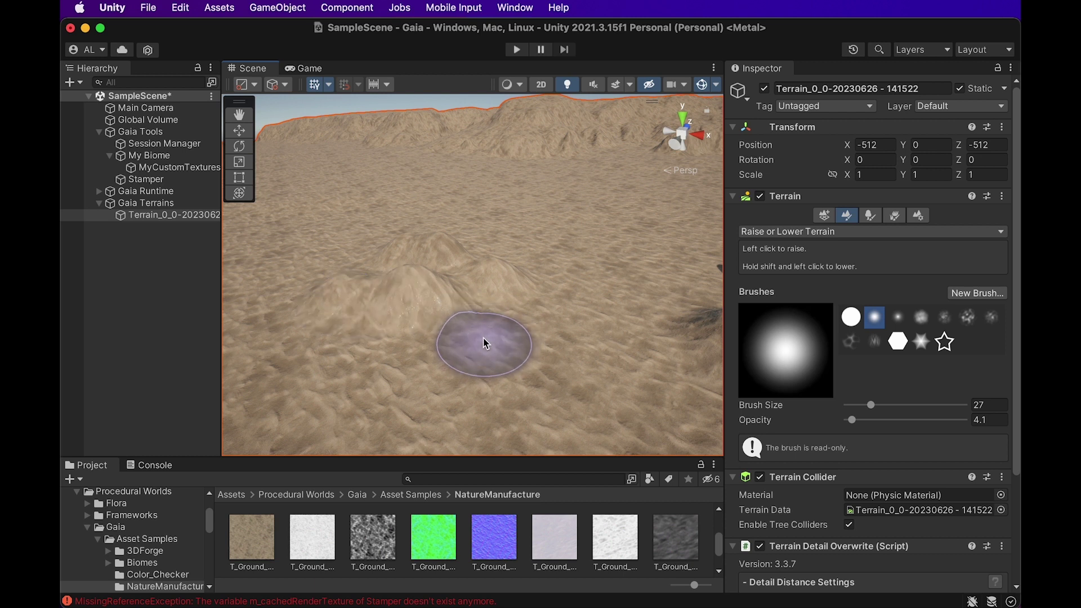
mouse_move(485, 344)
mouse_down()
mouse_move(380, 378)
mouse_move(306, 358)
mouse_move(379, 355)
mouse_up()
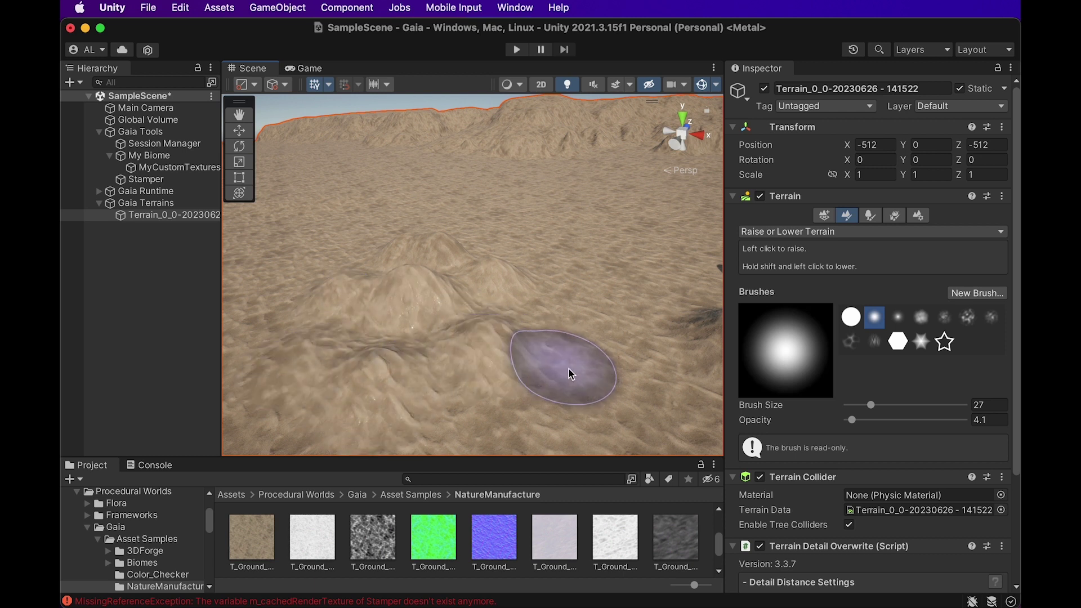
Step: Switch the paint mode to Set Height and pan out for a wider view of the terrain
click(860, 228)
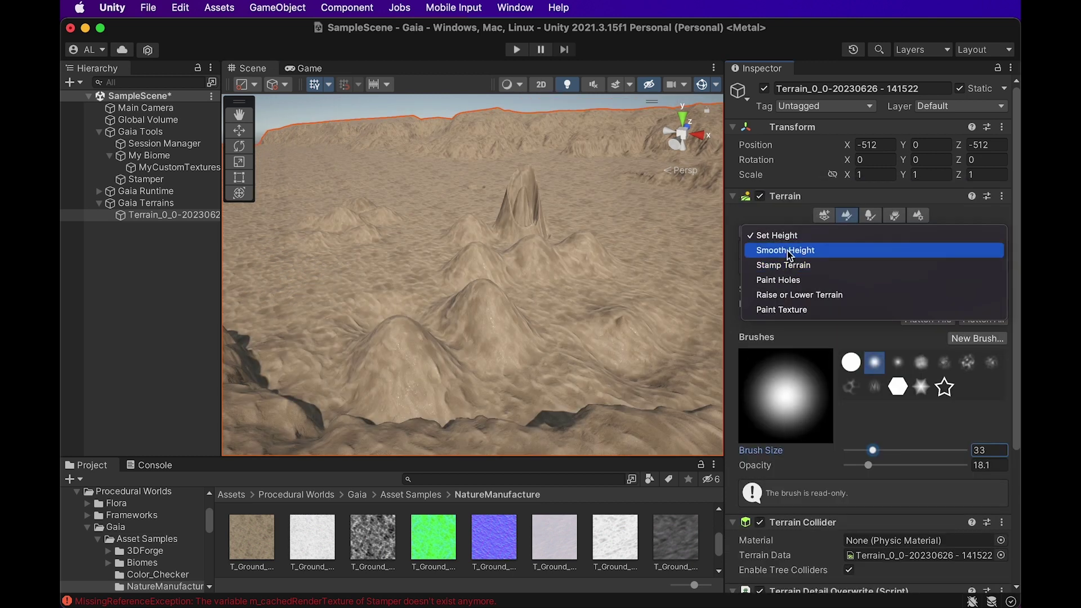
click(772, 238)
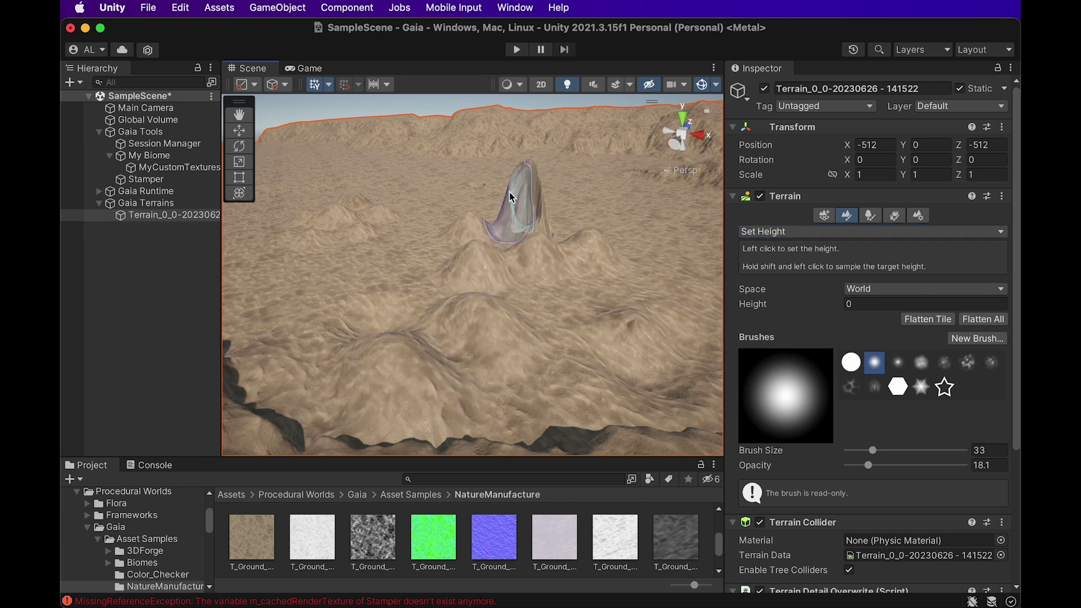
scroll(430, 261, down, 8)
middle_drag(469, 266, 458, 276)
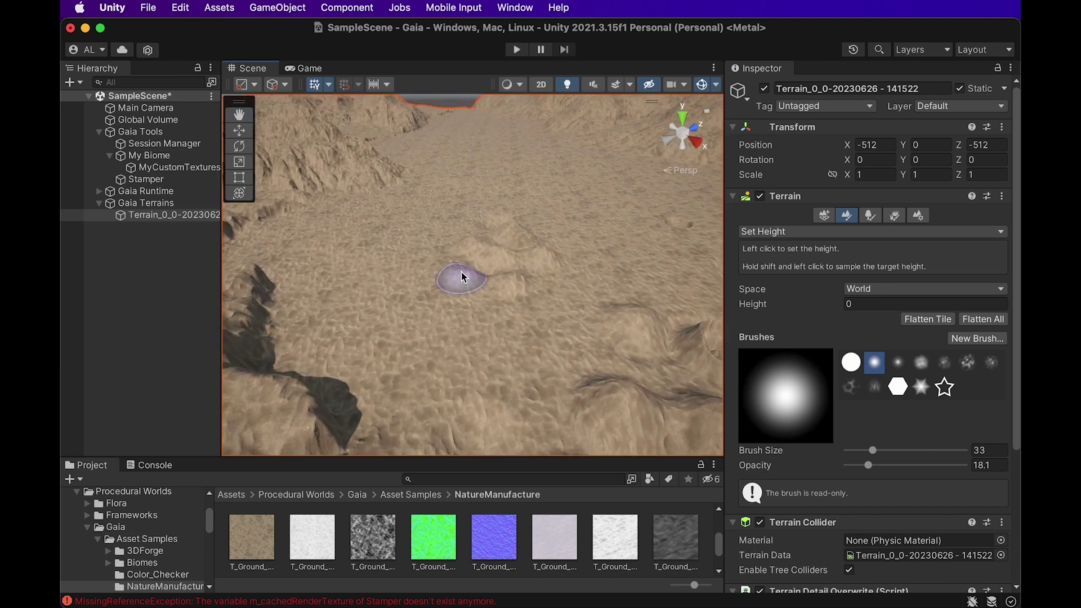
click(805, 232)
Step: Choose Paint Texture to show the terrain's single sand layer
click(784, 308)
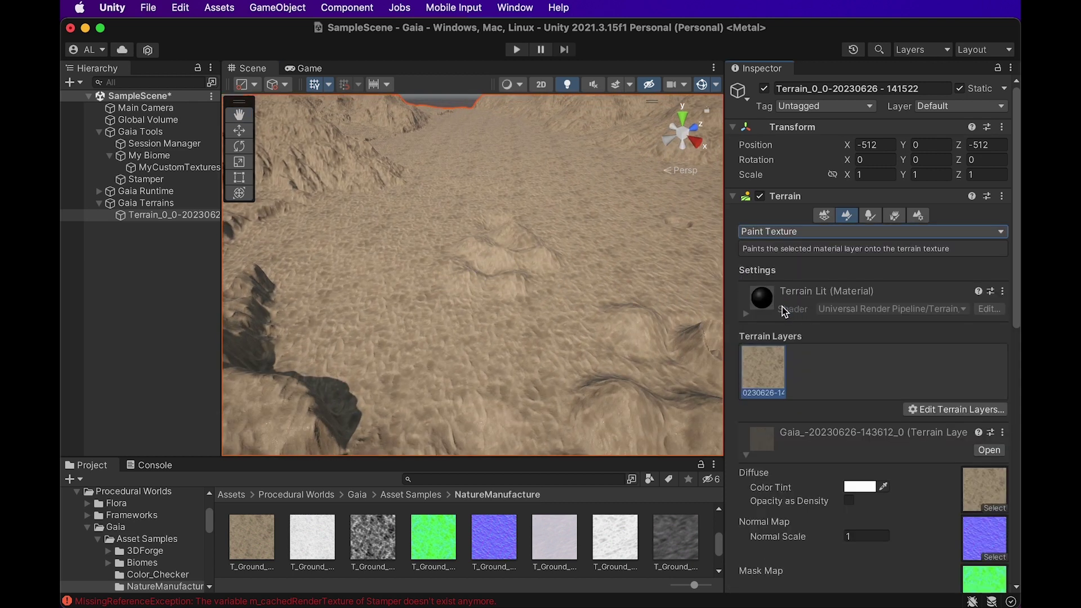